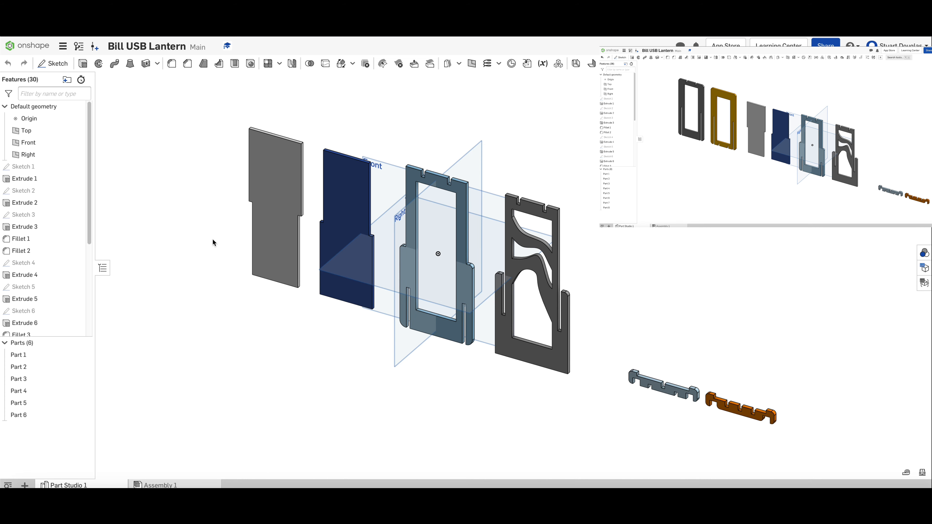
Step: Start a sketch on the Front plane and draw an upright rectangle about 78 by 146 mm left of the light grey panel
click(55, 65)
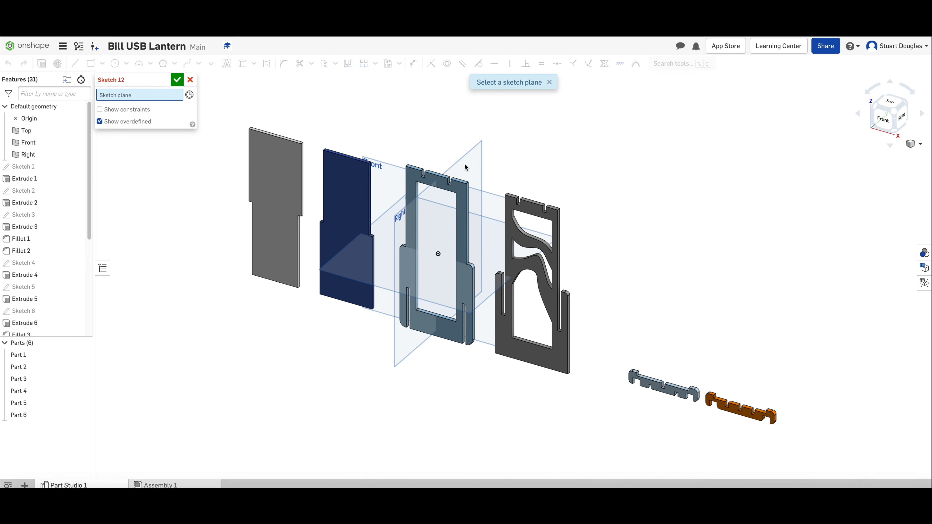
click(379, 168)
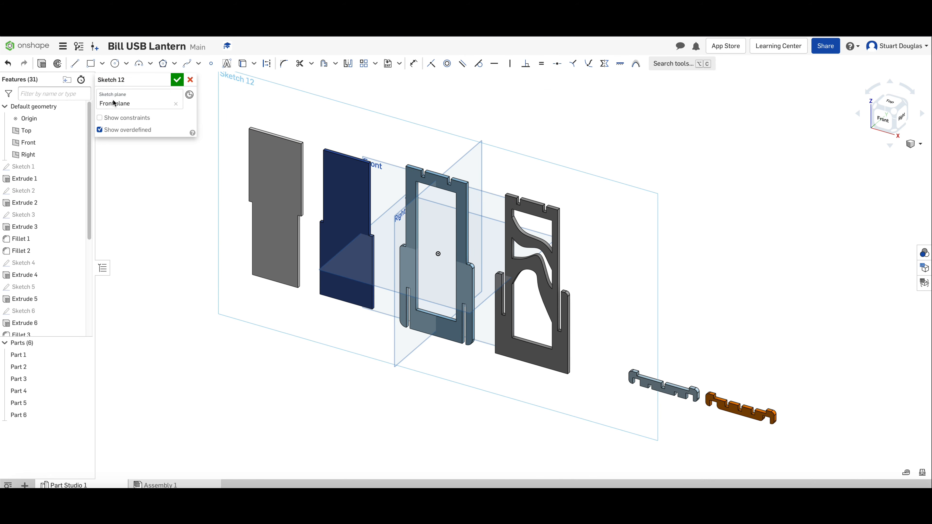
click(875, 118)
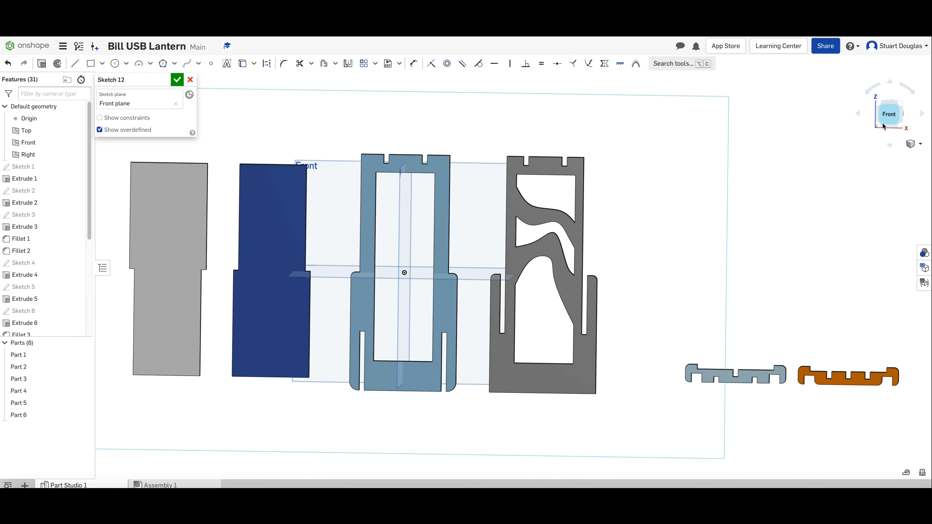
mouse_move(262, 231)
middle_down()
mouse_move(715, 220)
mouse_move(762, 236)
middle_up()
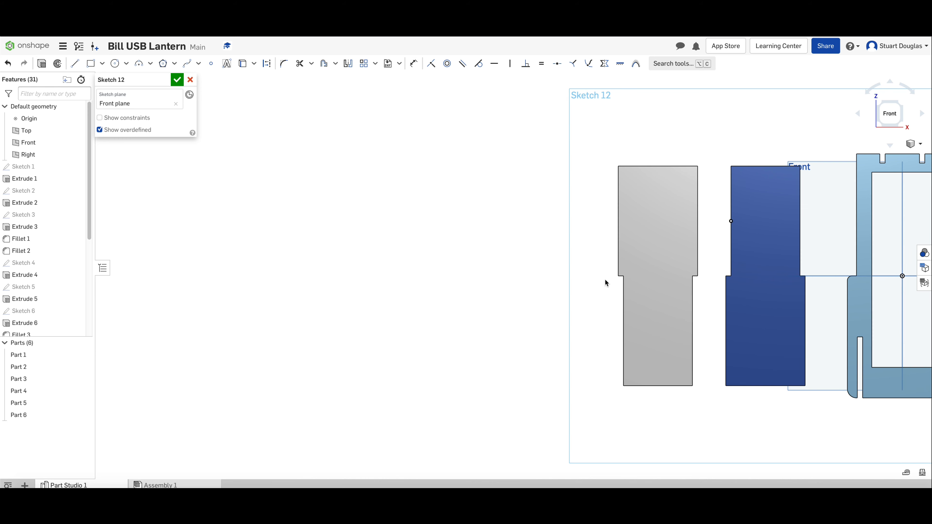
click(94, 66)
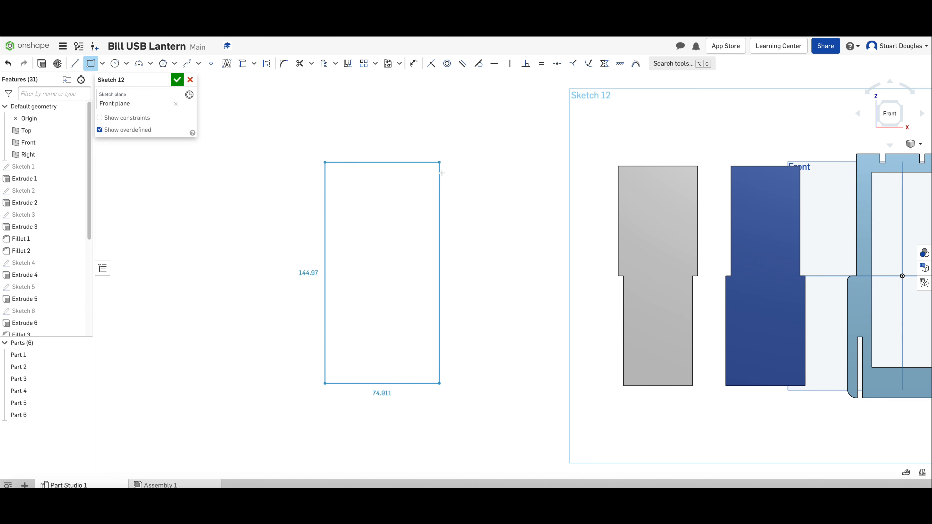
click(445, 159)
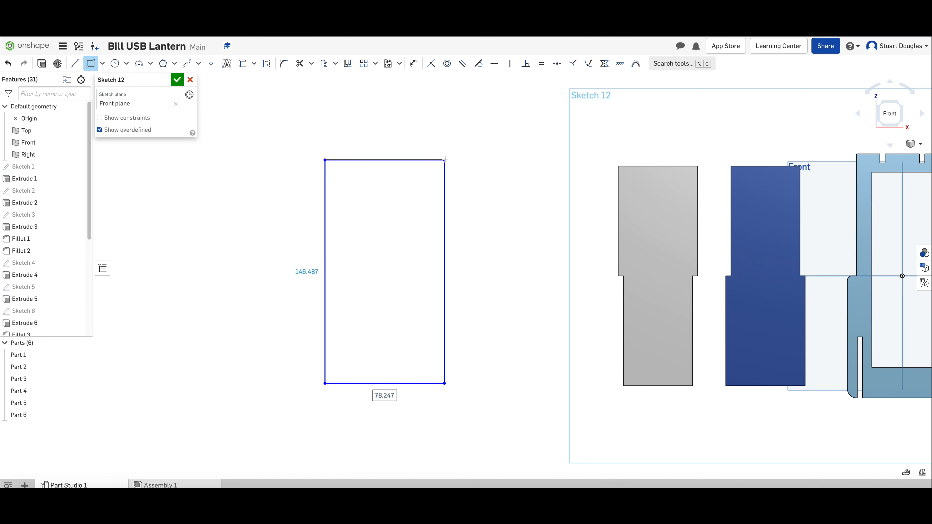
Step: Dimension the new rectangle to 160 mm high and 72 mm wide
key(d)
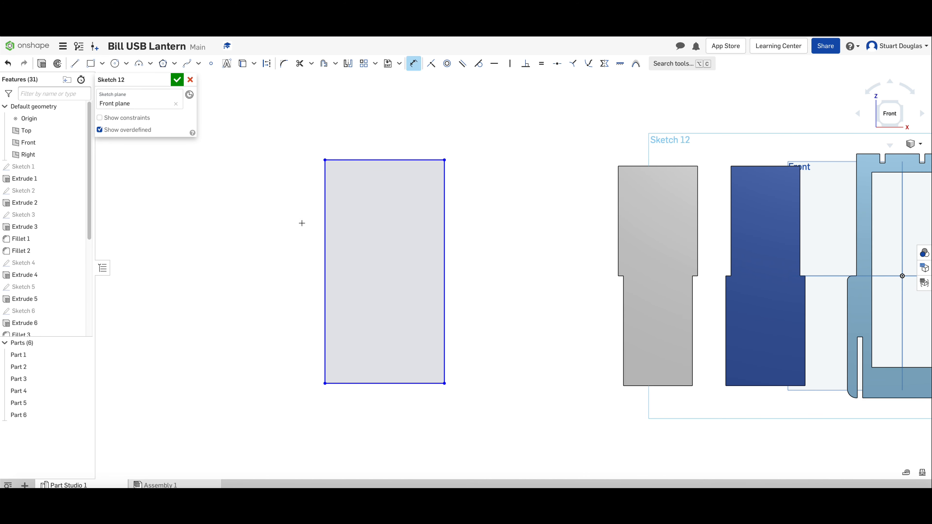
click(325, 265)
click(307, 286)
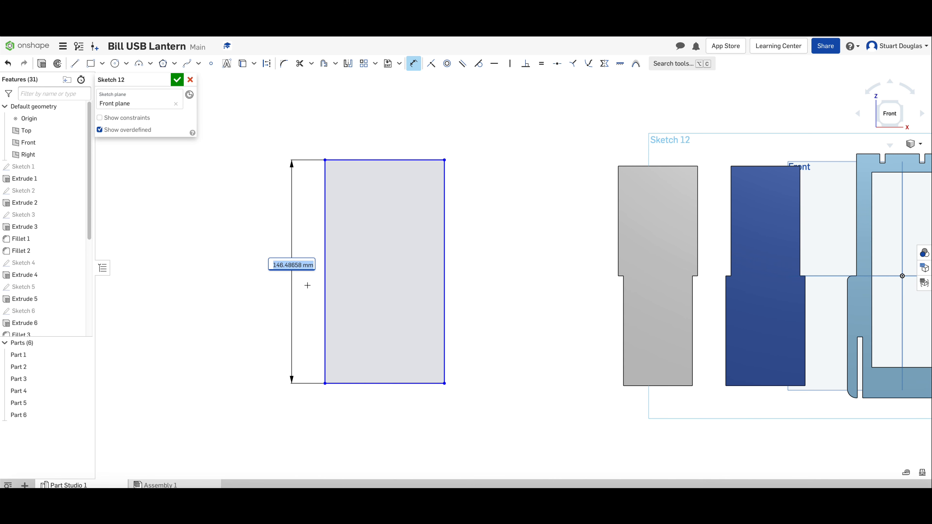
text(160)
key(Return)
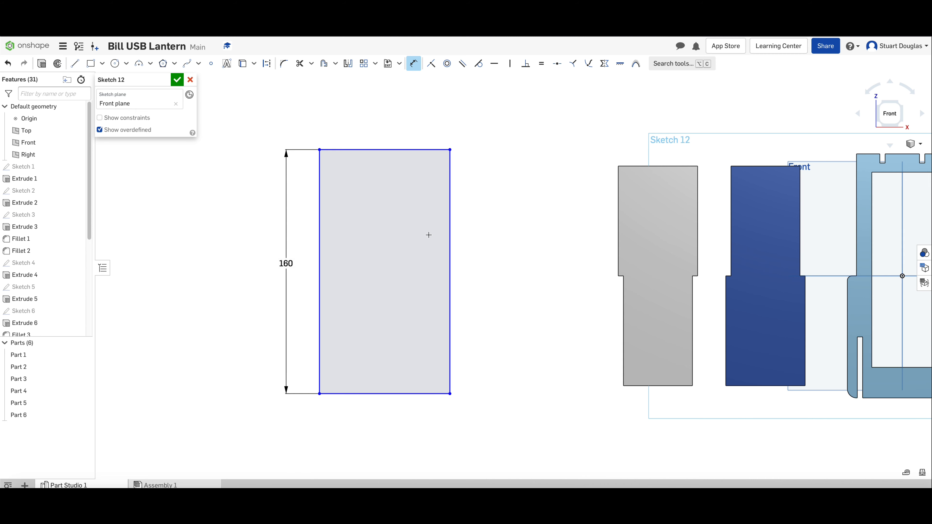
click(374, 150)
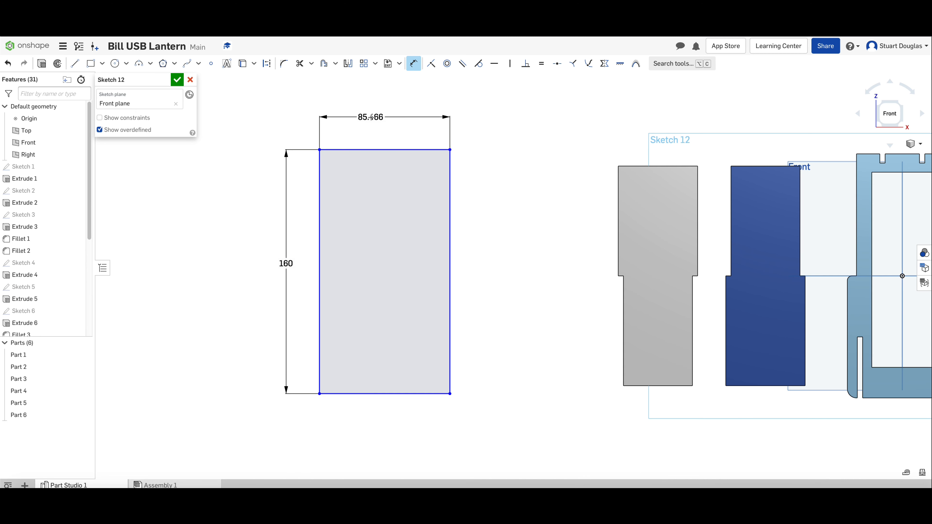
click(439, 132)
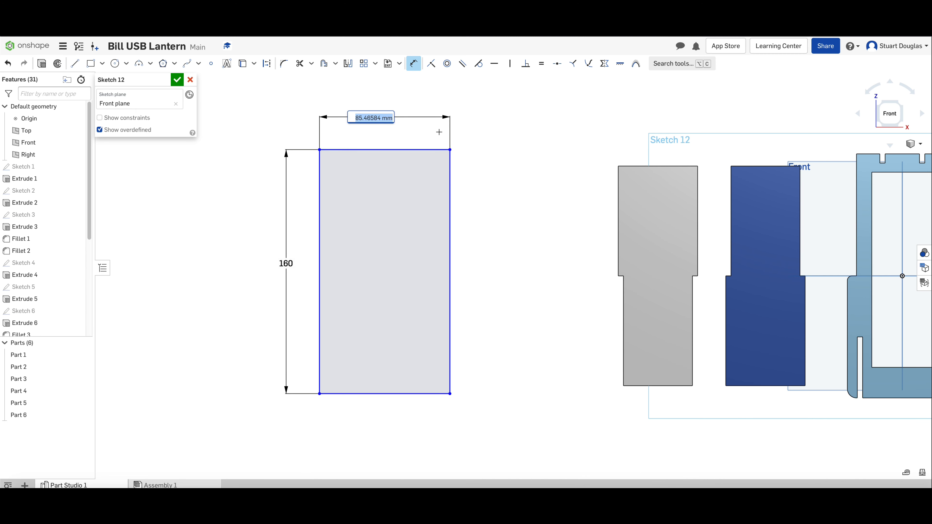
text(72)
key(Return)
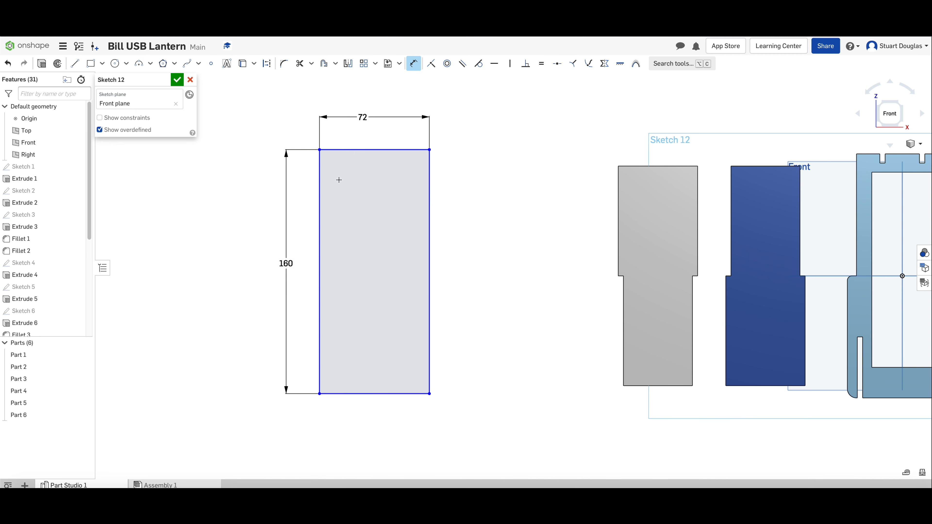
Step: Draw a second upright rectangle about 44 by 124 mm inside the 72 by 160 mm outline
key(g)
click(342, 175)
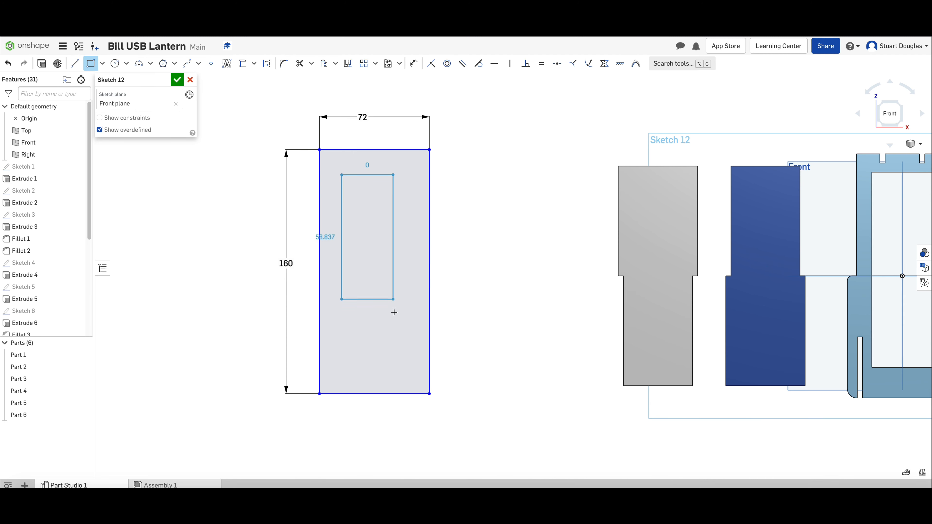
click(409, 364)
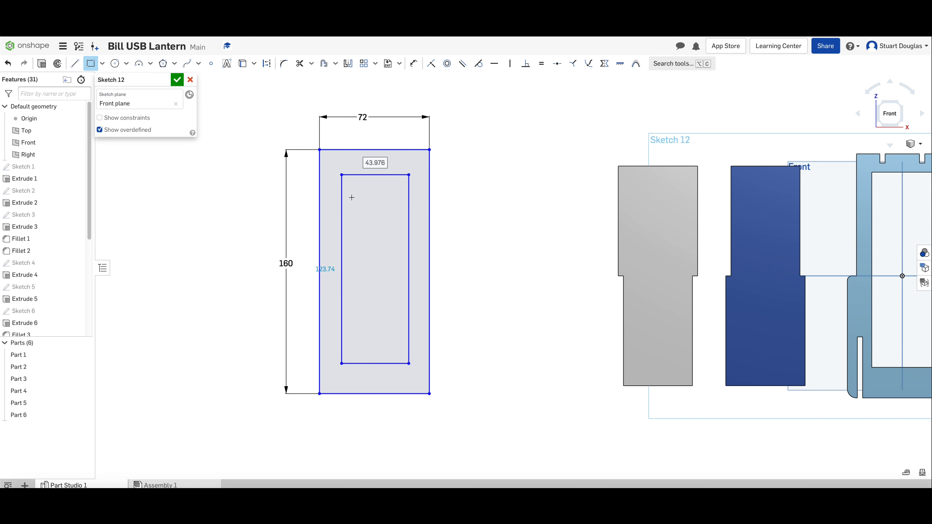
Step: Dimension the inner rectangle to 40 mm wide and 128 mm high
key(d)
click(361, 176)
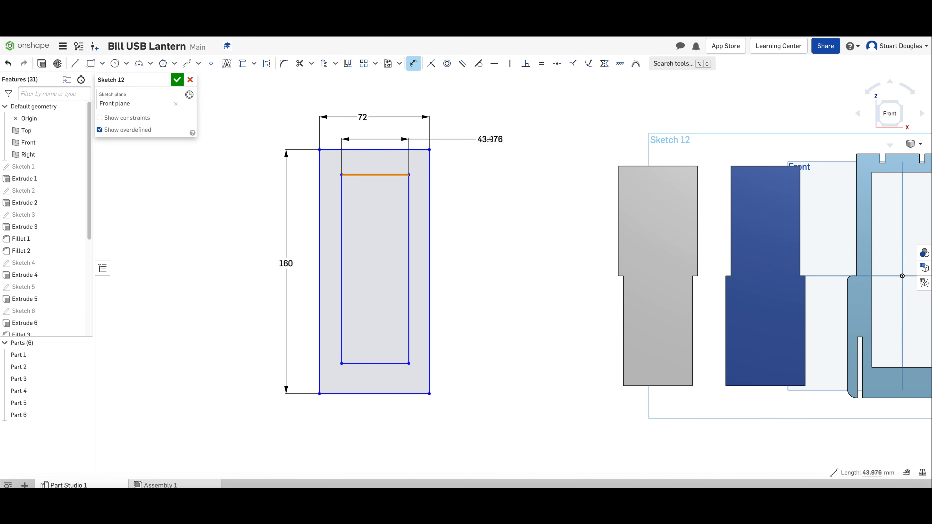
click(490, 139)
text(40)
key(Return)
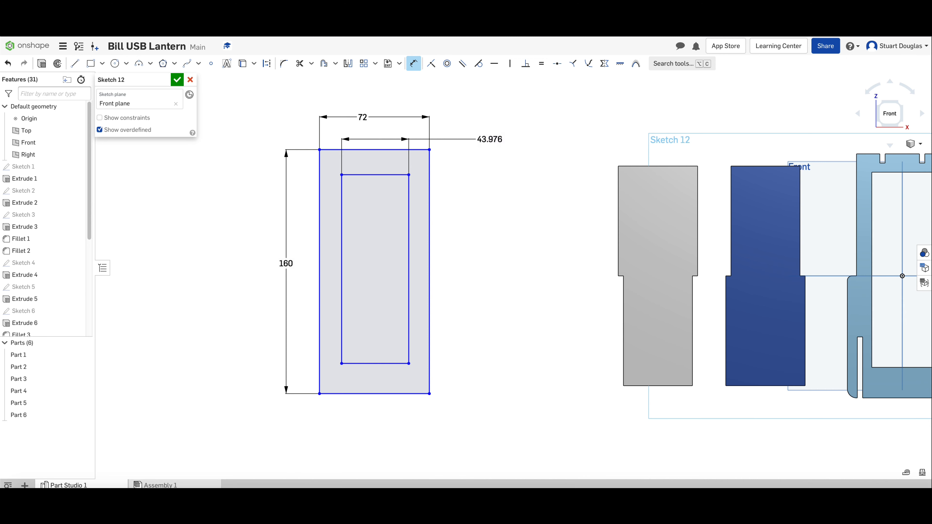
click(403, 234)
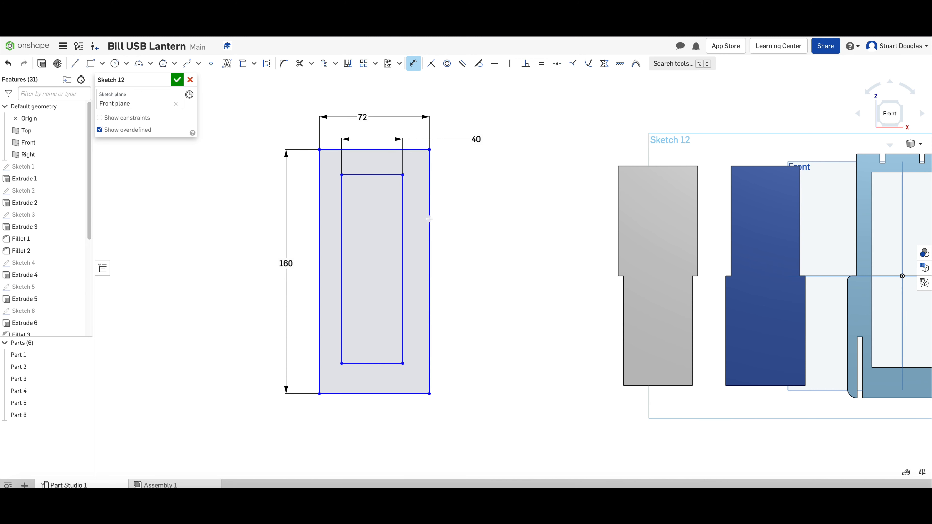
click(492, 225)
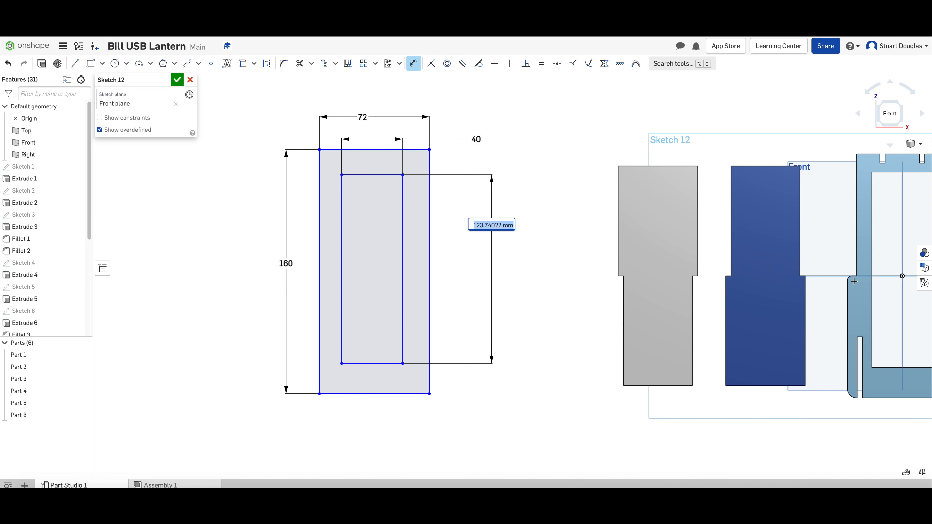
text(128)
key(Return)
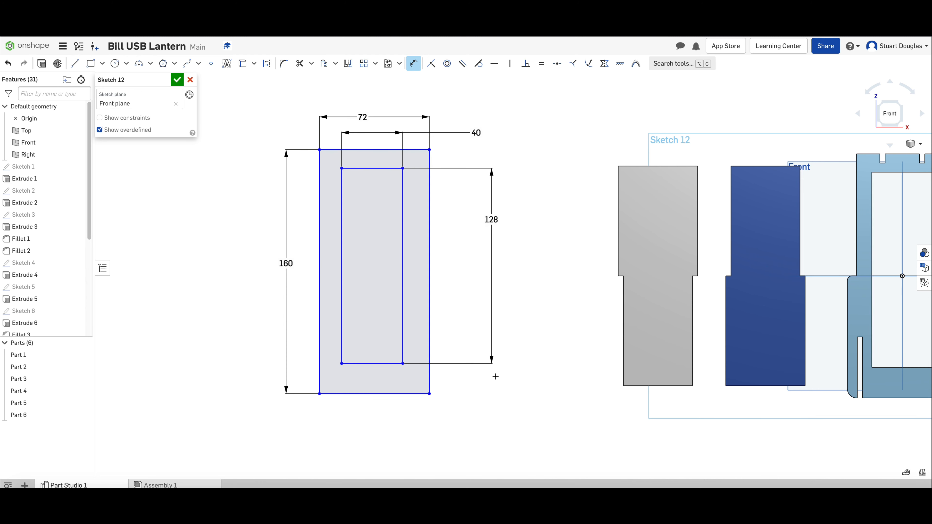
Step: Set the distance between the bottom edges of the inner and outer rectangles to 20 mm
click(374, 363)
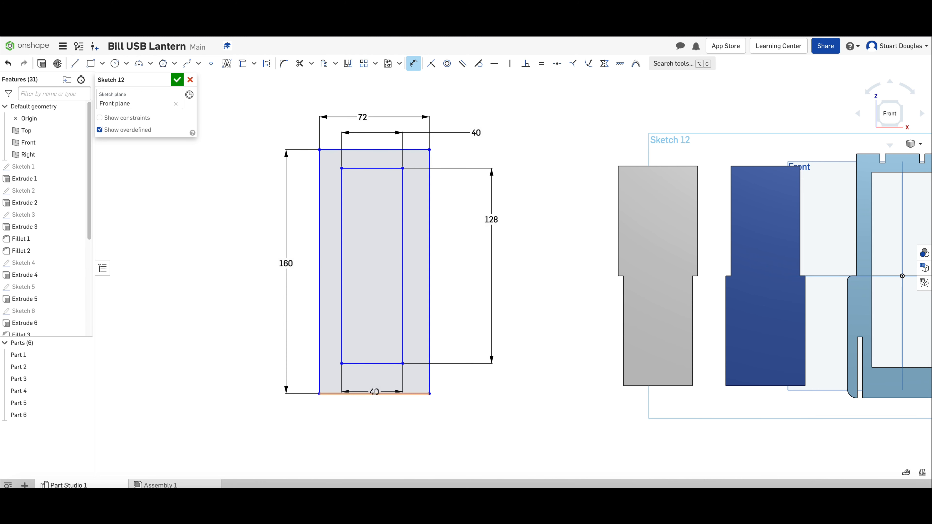
click(374, 394)
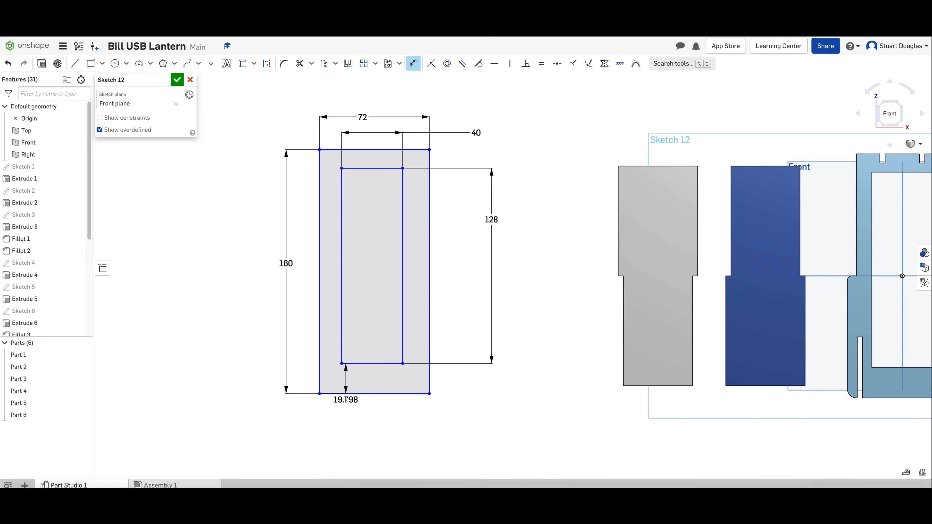
click(211, 387)
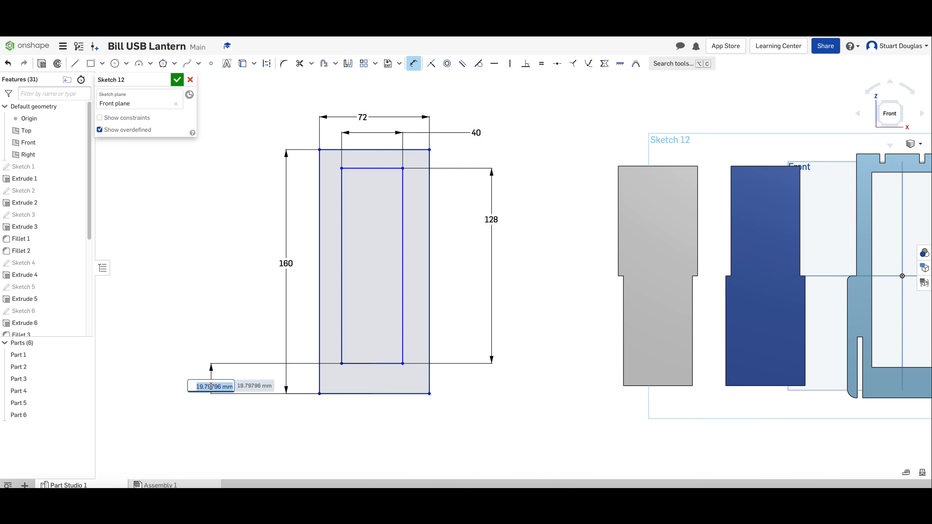
text(20)
key(Return)
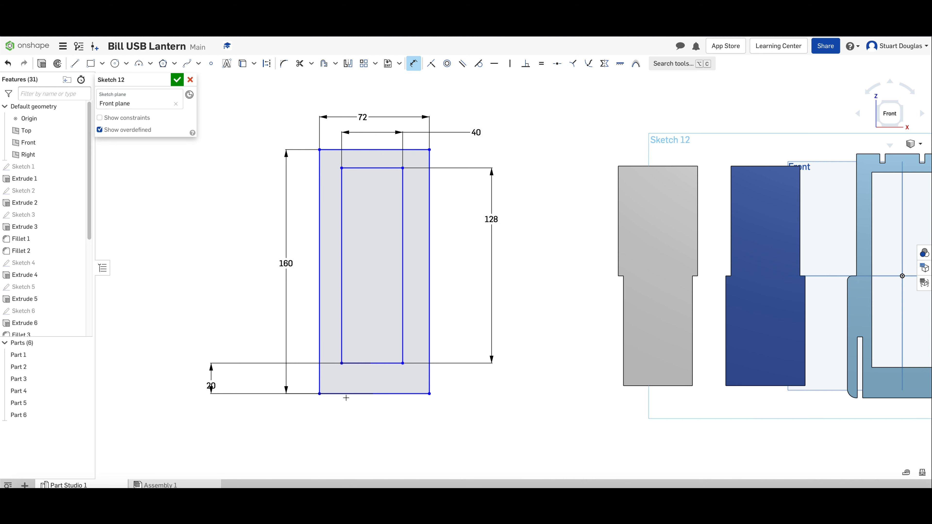
click(328, 394)
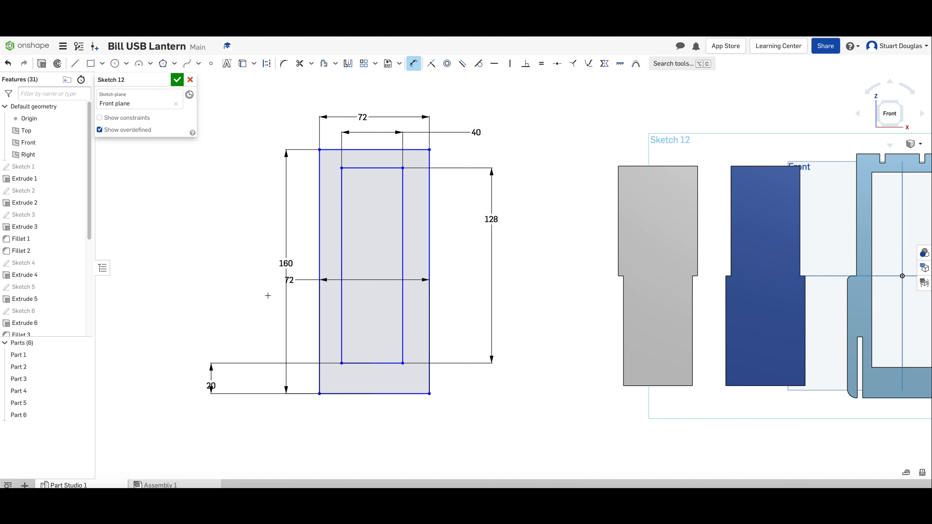
key(Escape)
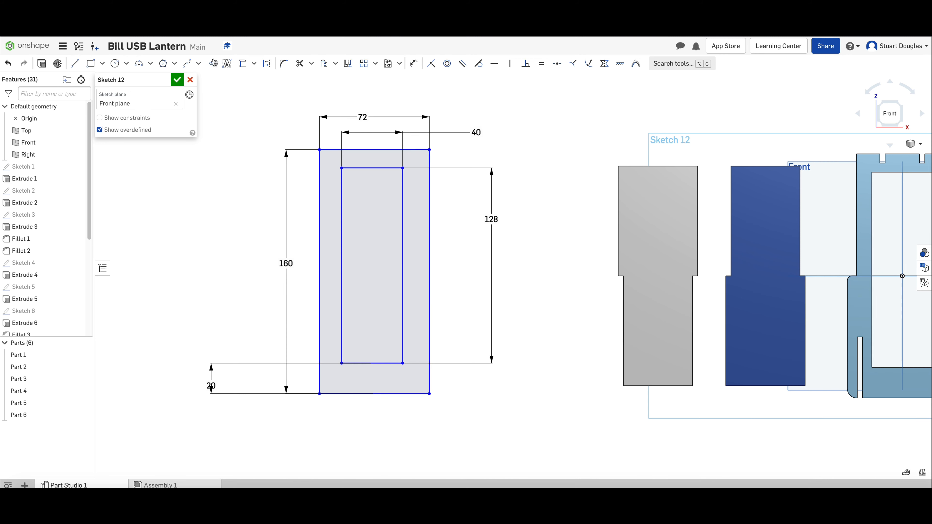
Step: Draw two narrow slot rectangles up from the outline's bottom edge, about 3.6 by 83 mm on the left and 4.9 by 85 mm on the right
click(91, 65)
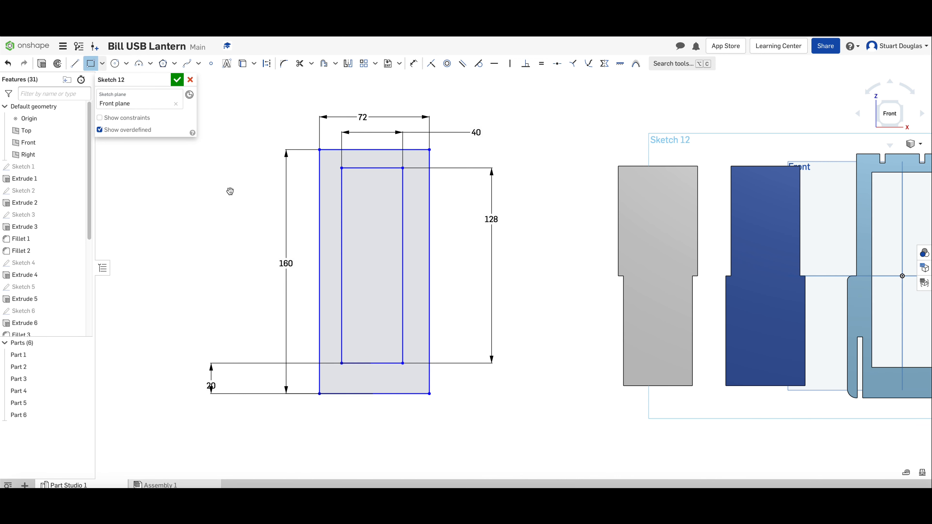
click(326, 394)
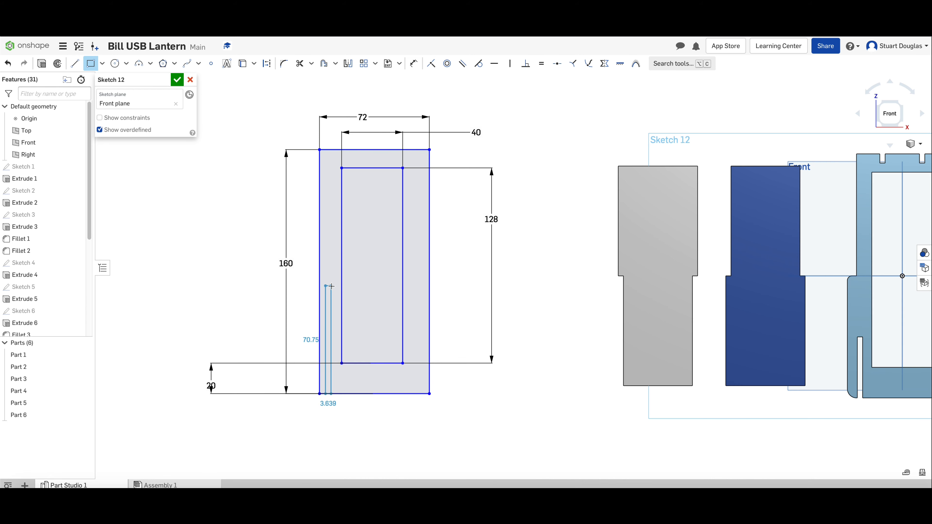
click(332, 266)
scroll(359, 415, up, 3)
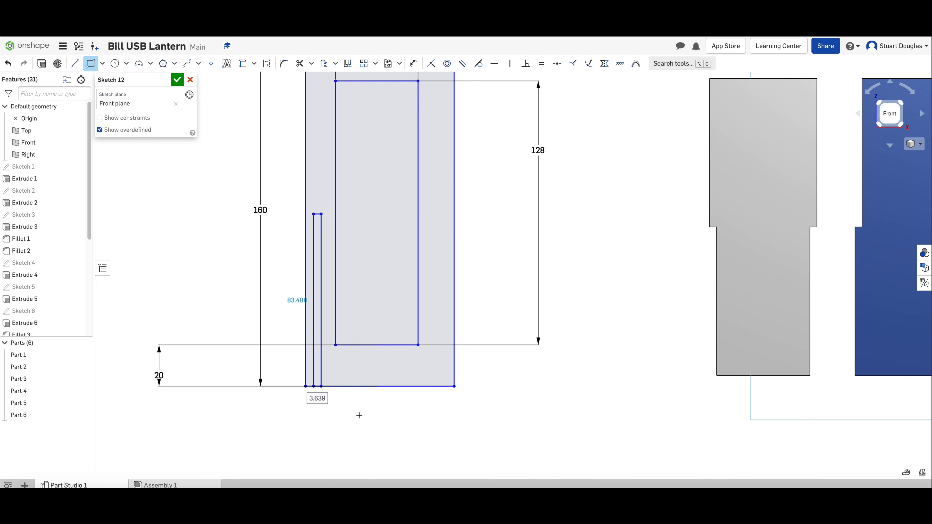
click(432, 387)
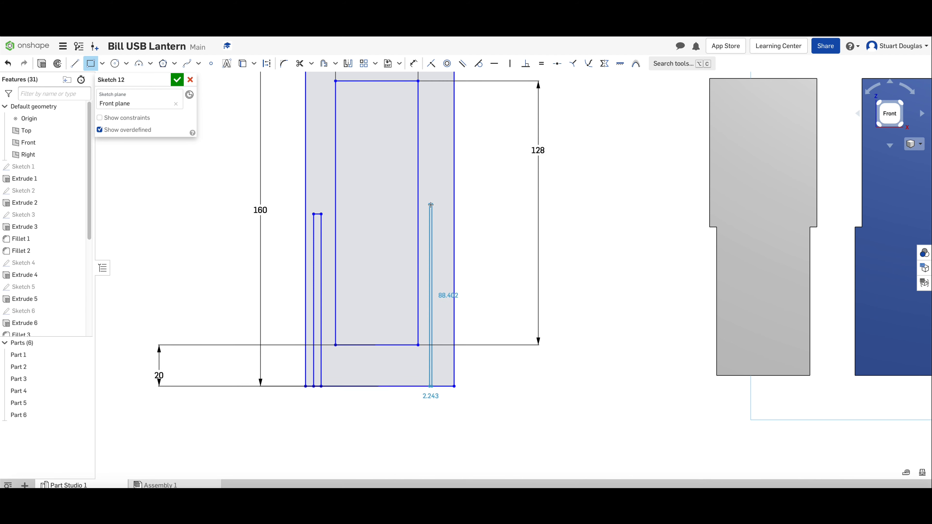
click(442, 210)
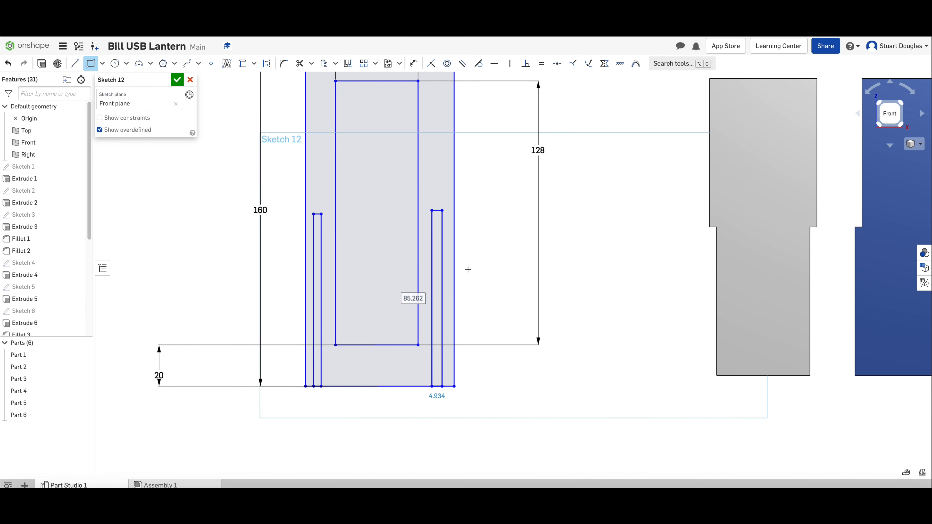
Step: Dimension the heights of both the left and right slot rectangles to 80 mm
key(d)
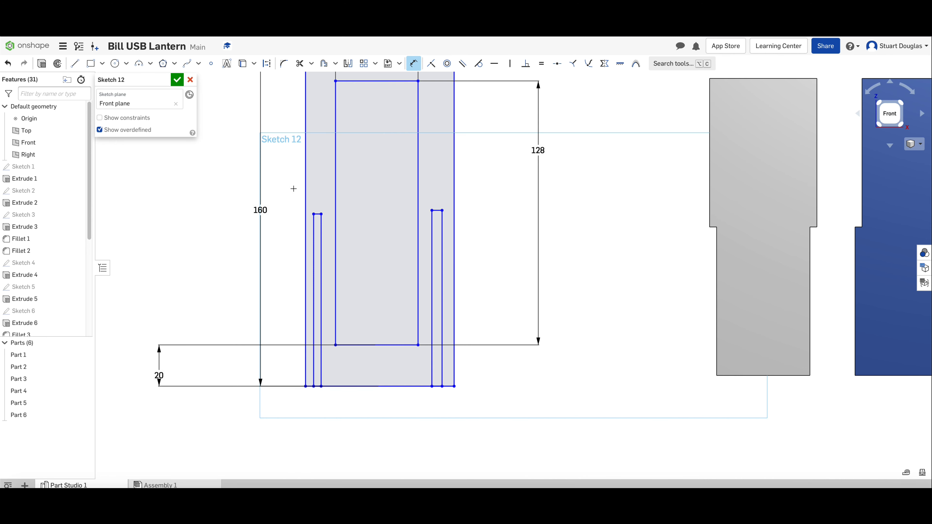
click(314, 239)
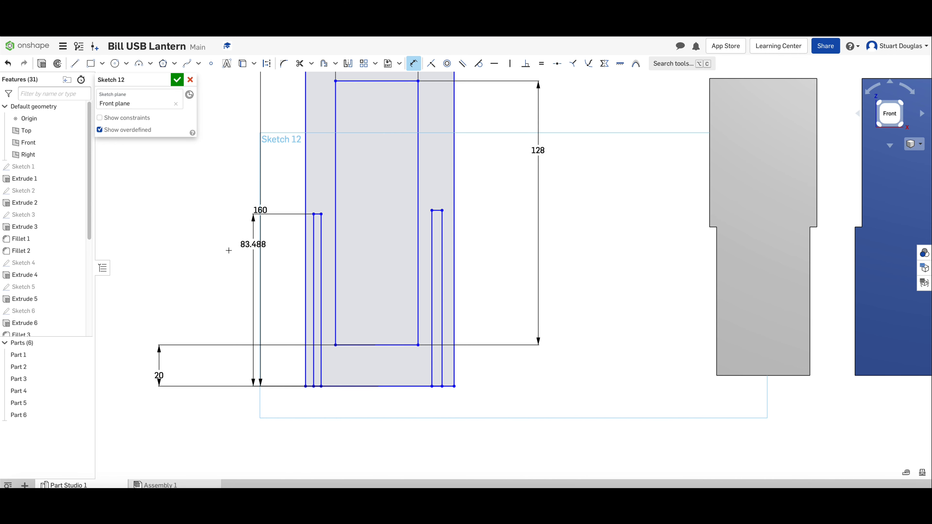
click(205, 250)
text(80)
key(Return)
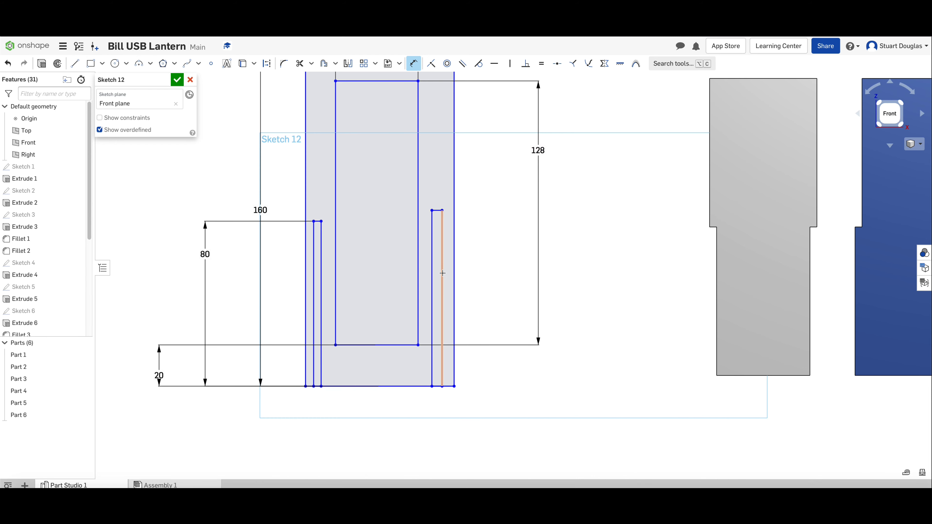
click(505, 275)
text(80)
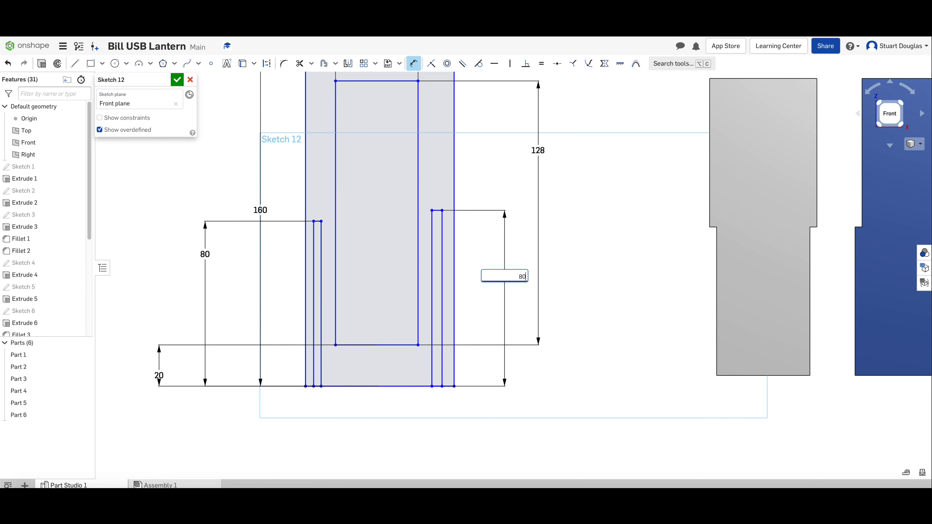
key(Return)
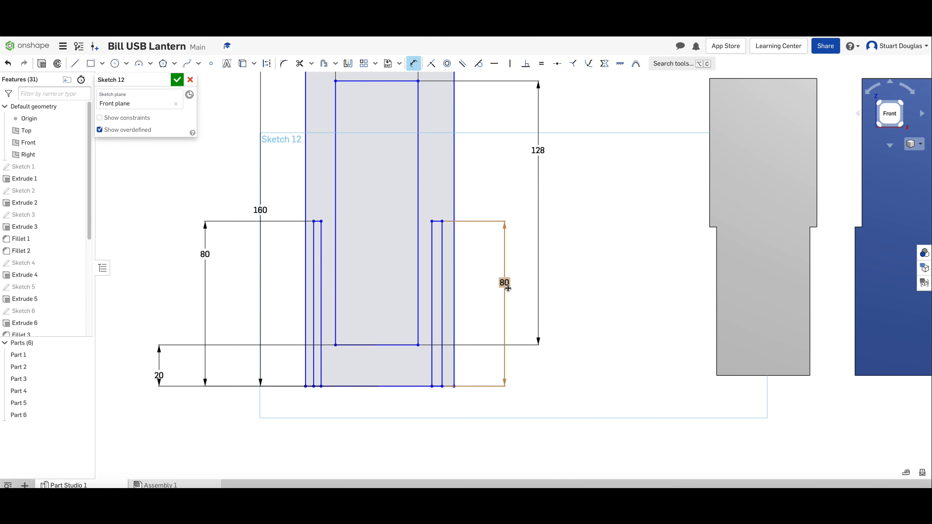
Step: Dimension the width of the left bottom slot rectangle to 3.5 mm
scroll(320, 397, up, 3)
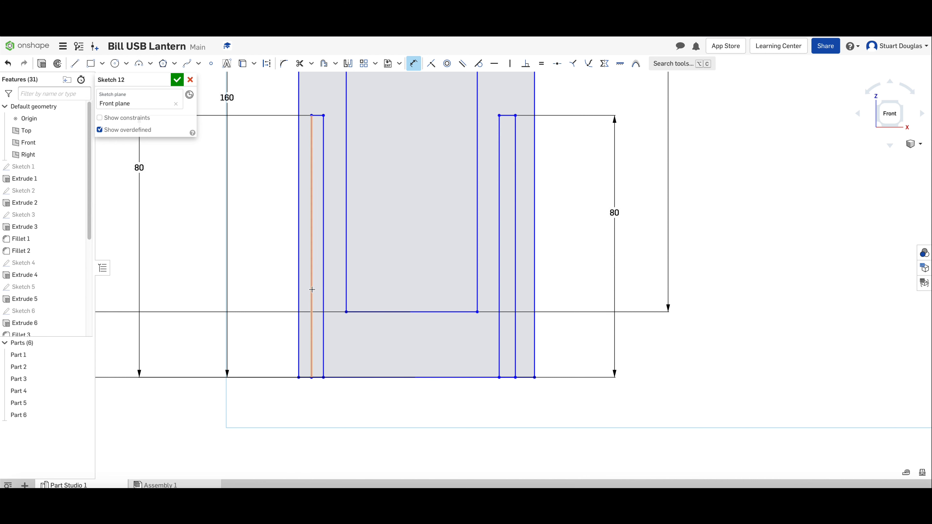
click(311, 276)
click(323, 274)
click(323, 275)
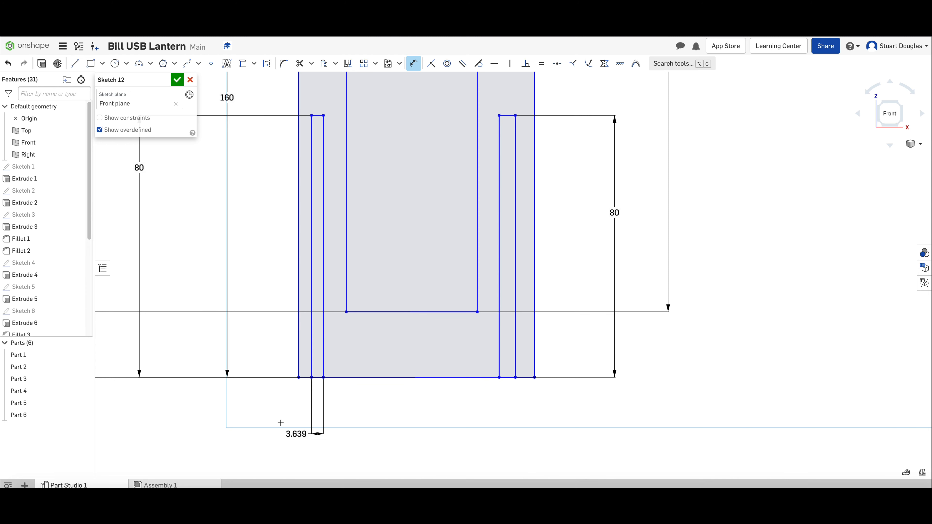
click(273, 417)
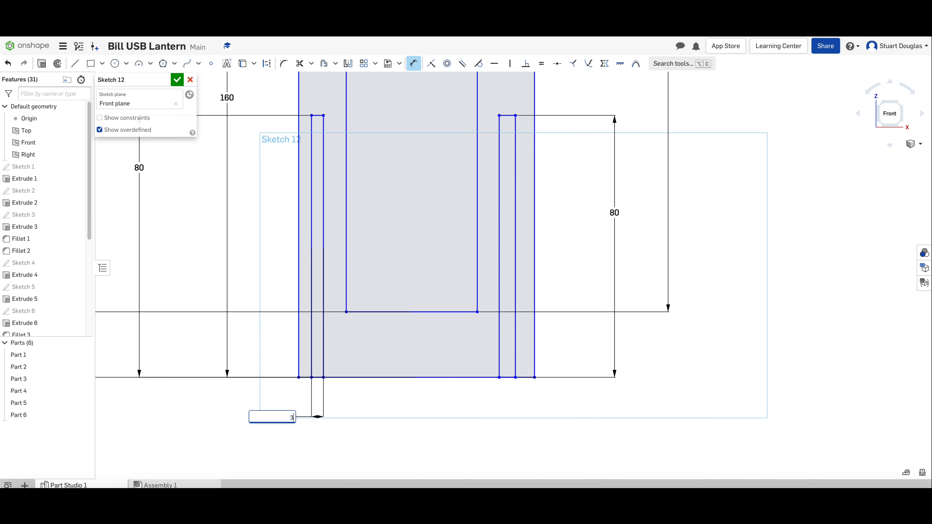
key(Return)
double_click(272, 417)
text(3.5)
key(Return)
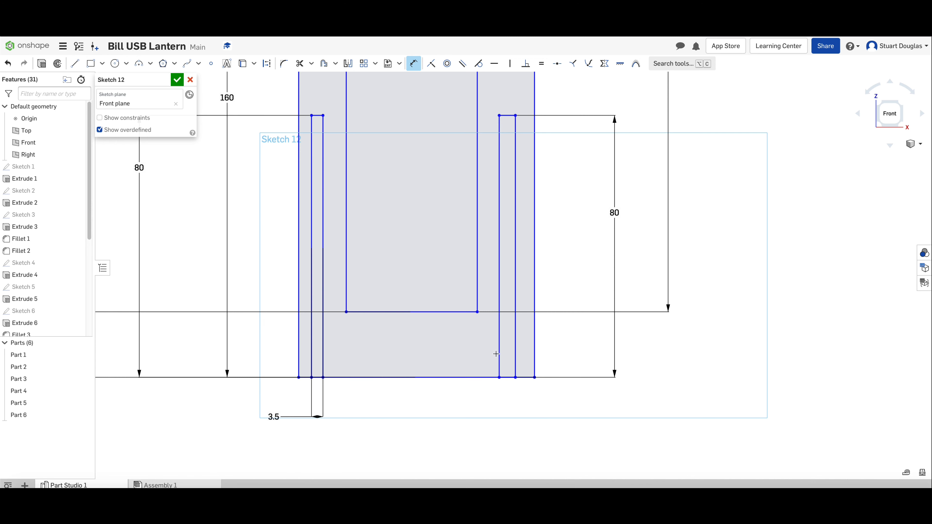
Step: Dimension the width of the right bottom slot rectangle to 3.5 mm
click(500, 355)
click(515, 354)
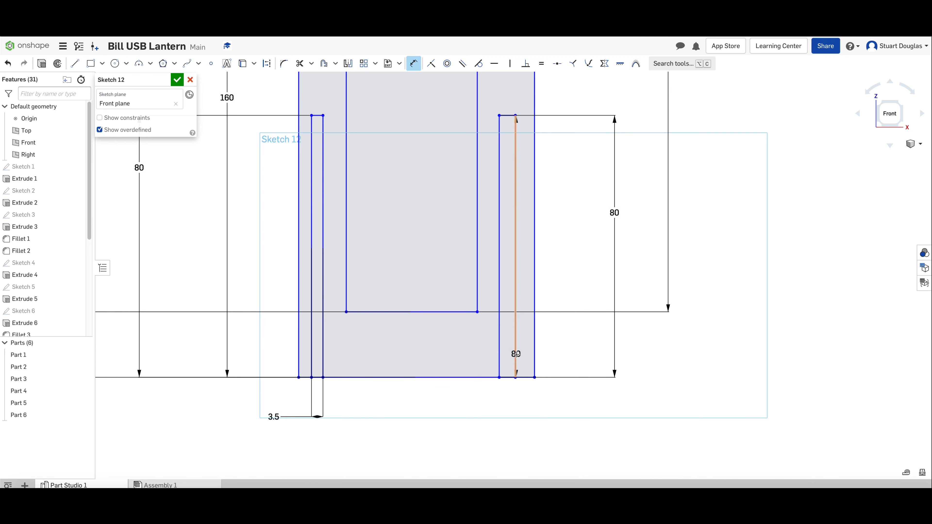
click(466, 414)
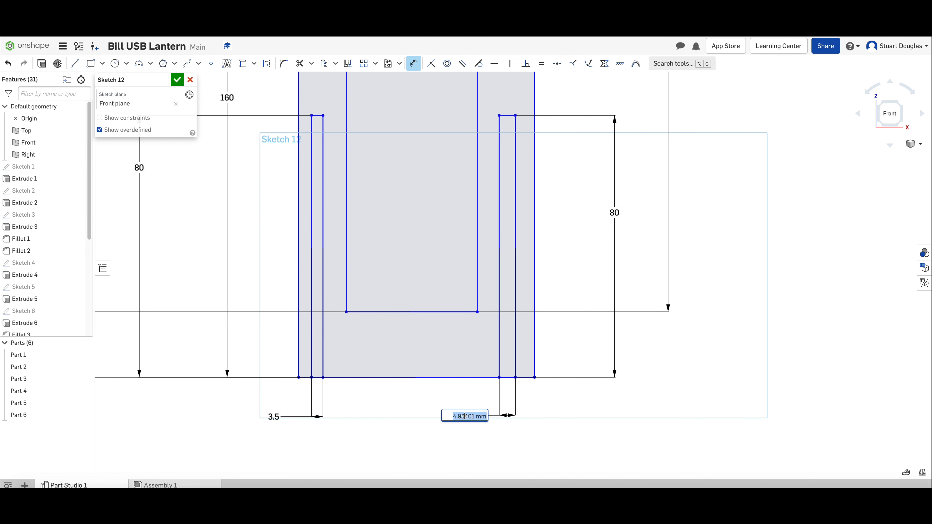
text(3.5)
key(Return)
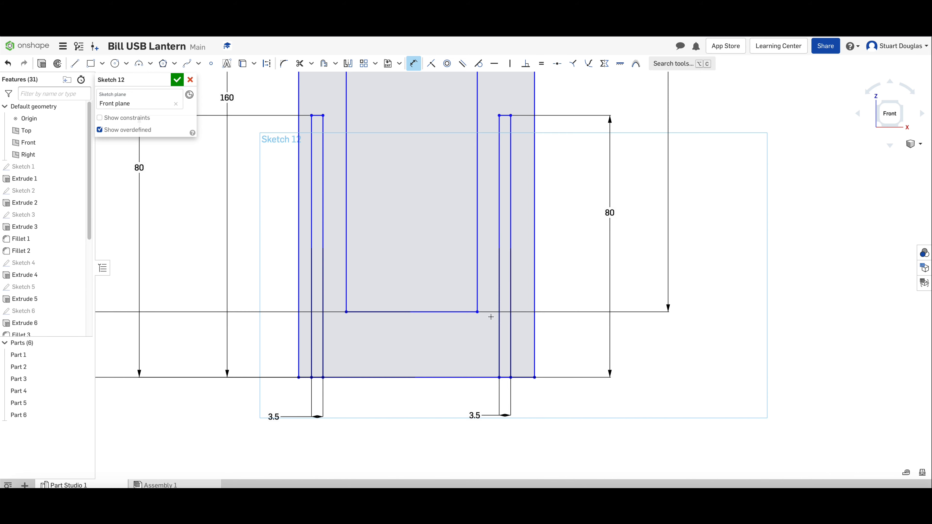
Step: Set the distance between the panel outline's left edge and the left slot's outer side to 6.5 mm
click(311, 325)
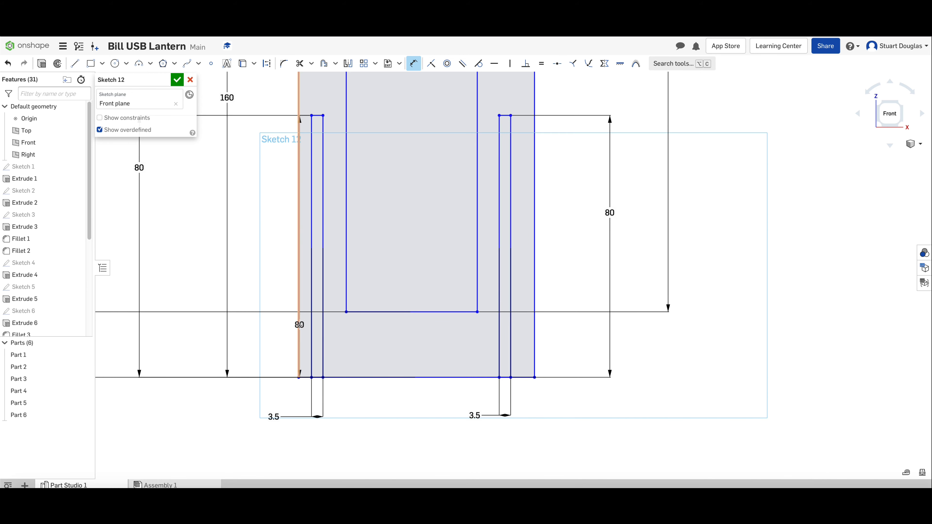
click(299, 324)
click(256, 342)
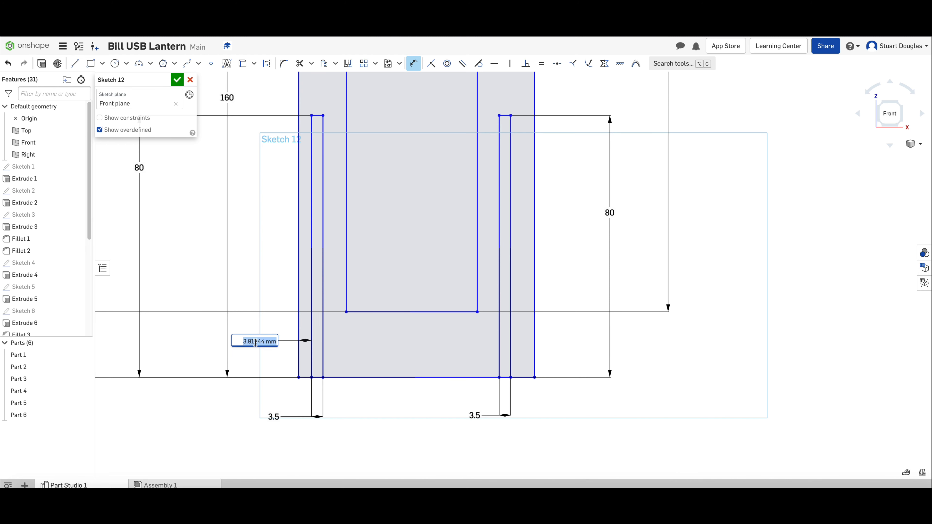
text(6.)
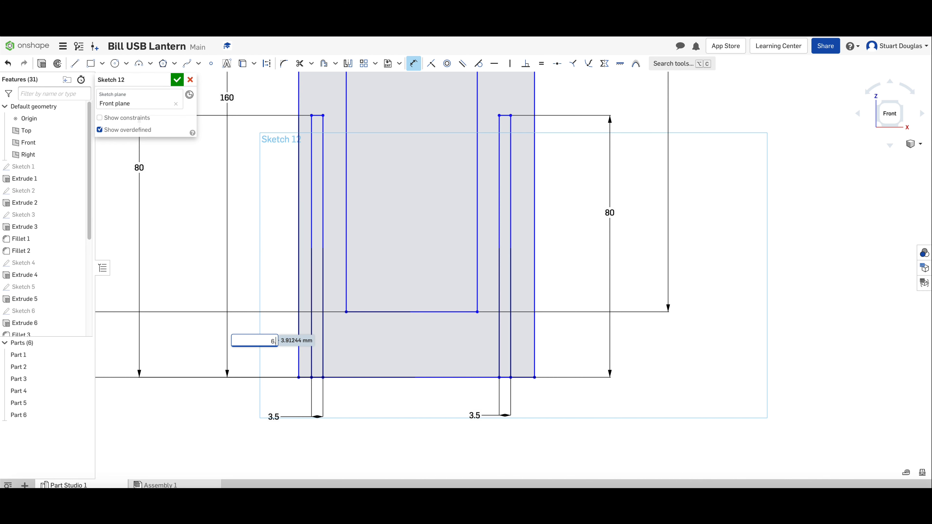
text(5)
key(Return)
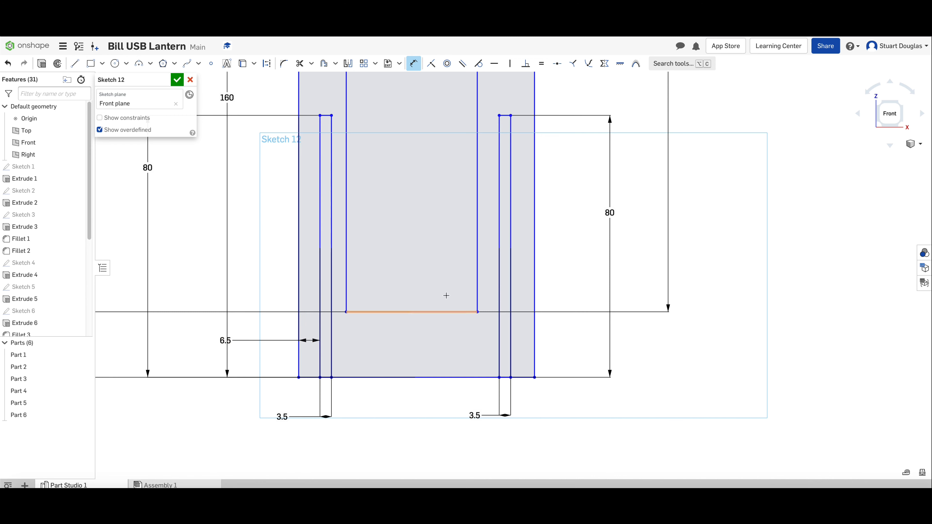
Step: Set the distance between the right slot's outer side and the panel outline's right edge to 6.5 mm
click(511, 270)
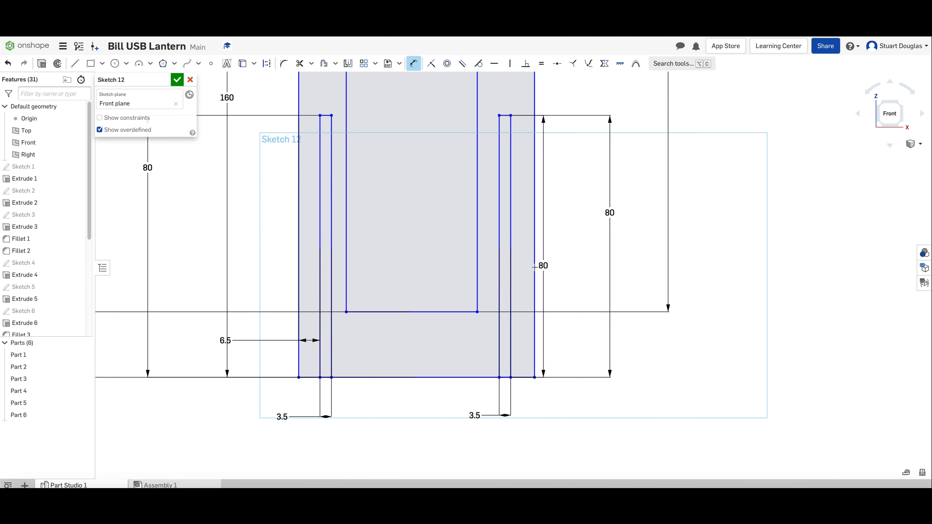
click(534, 268)
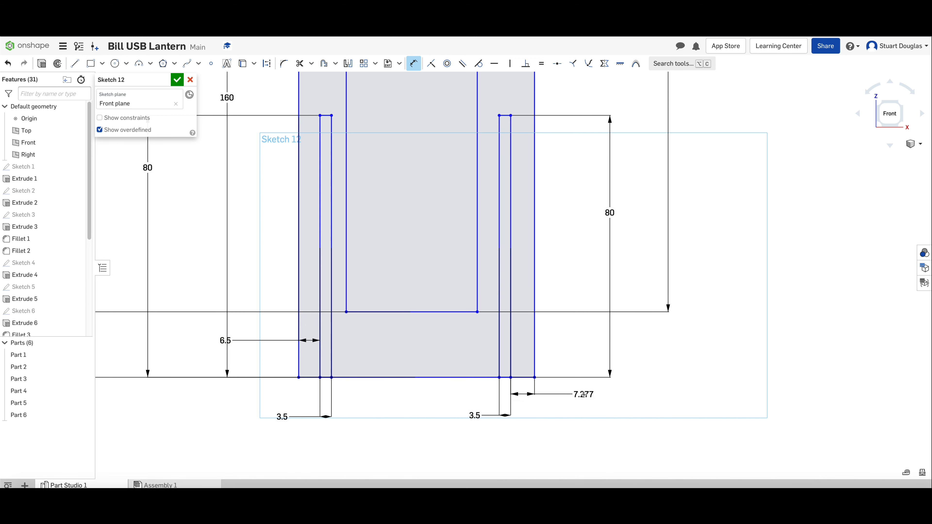
click(584, 394)
text(6.5)
key(Return)
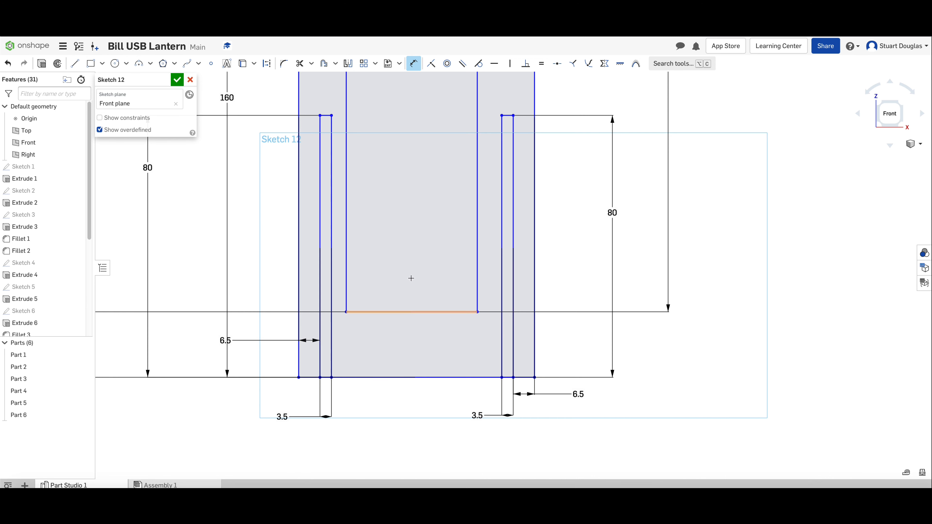
Step: Set the distance between the left edges of the outer outline and the central window to 16 mm
scroll(428, 323, down, 5)
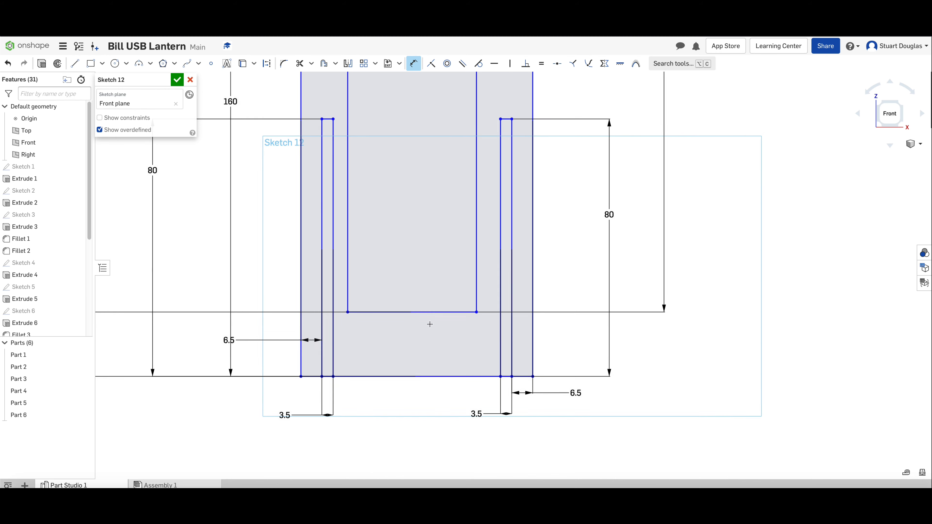
scroll(397, 132, up, 5)
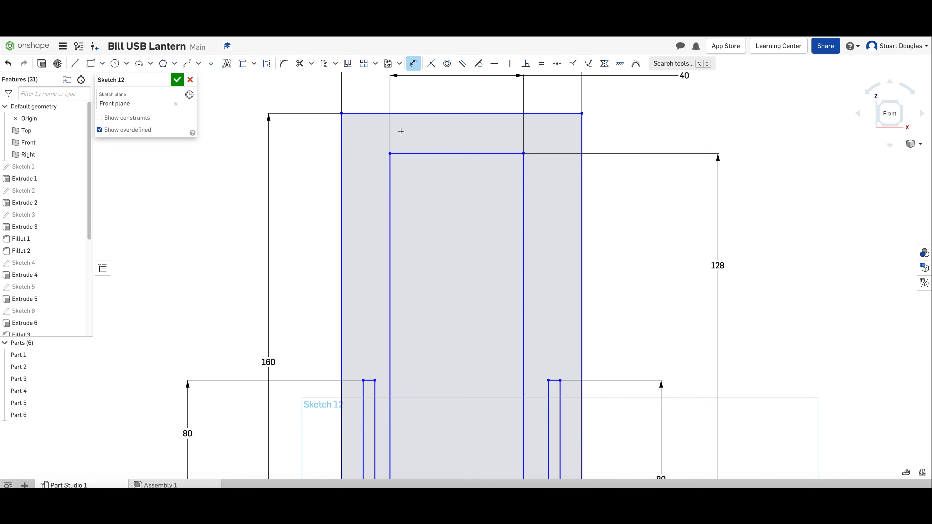
click(389, 215)
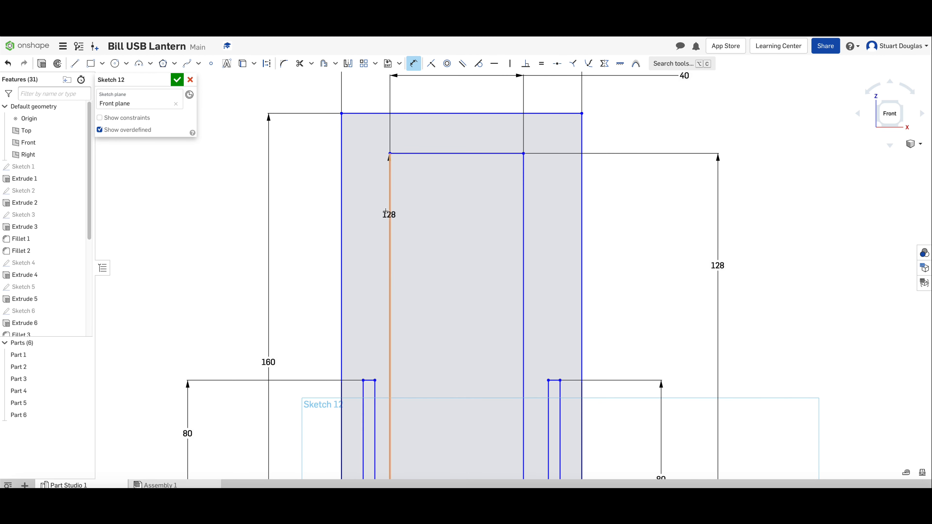
click(342, 216)
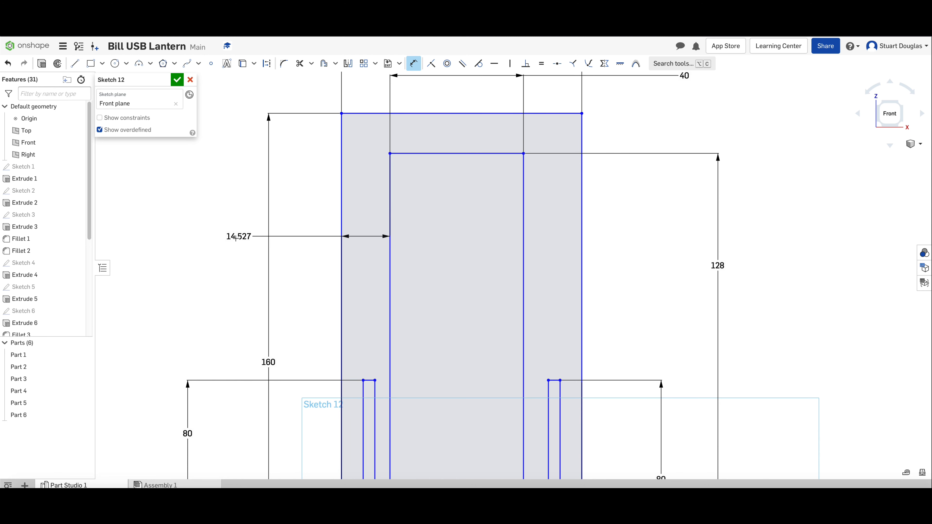
click(235, 238)
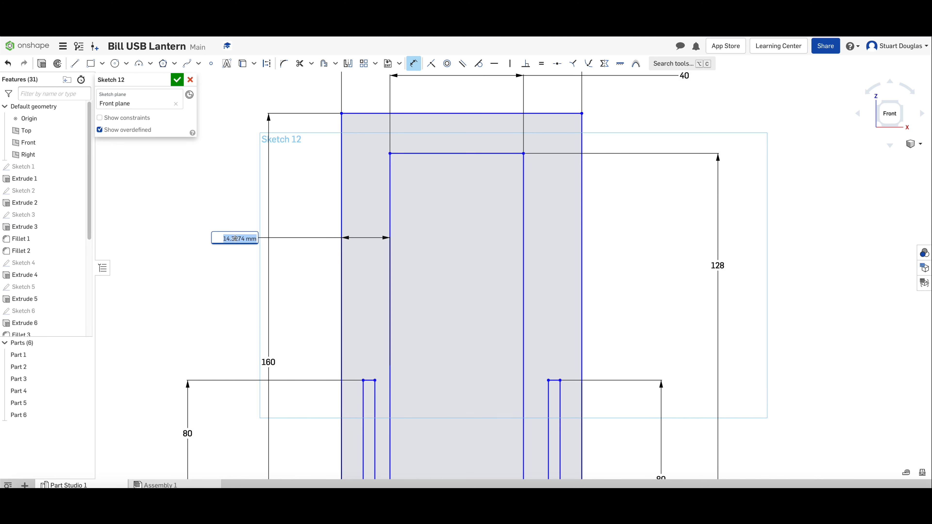
text(16)
key(Return)
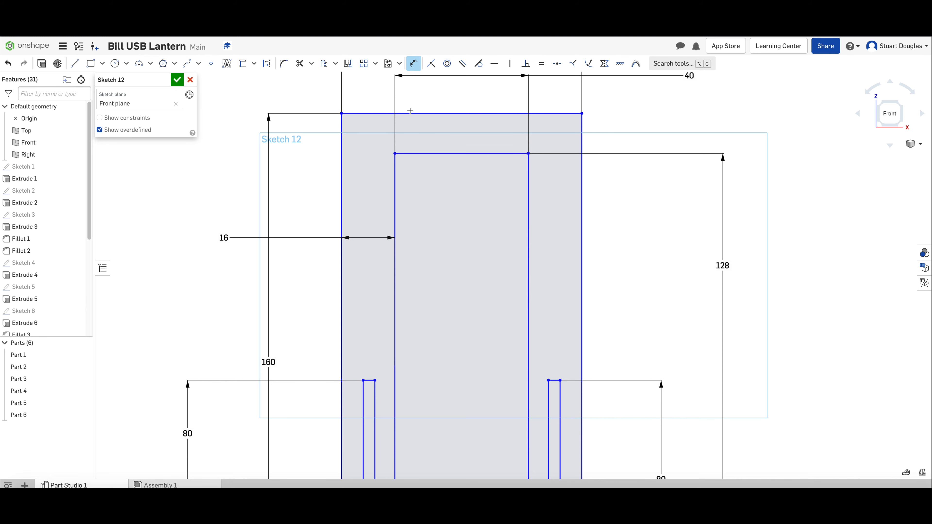
Step: Draw two small notch rectangles across the outline's top edge, about 6 by 6.4 mm on the right and 5.1 by 8.8 mm on the left
scroll(412, 108, up, 1)
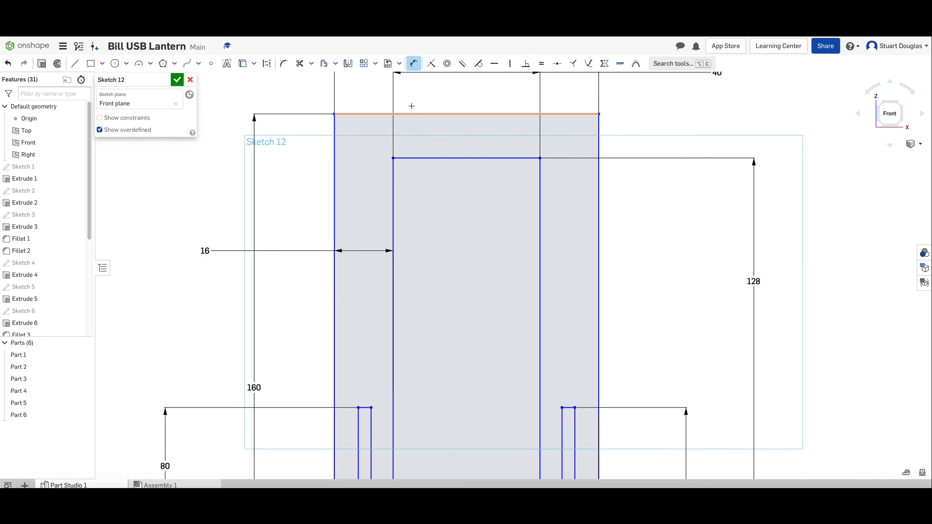
scroll(412, 106, up, 1)
scroll(412, 105, up, 1)
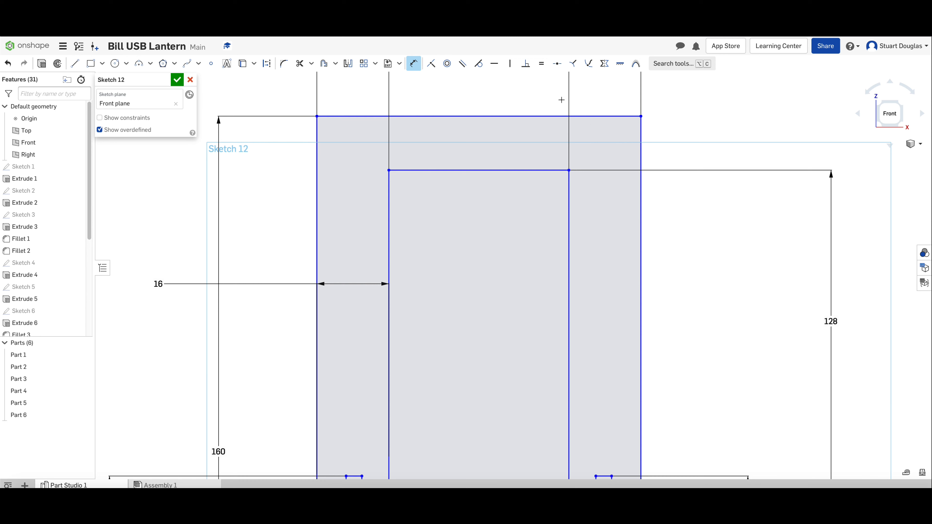
key(g)
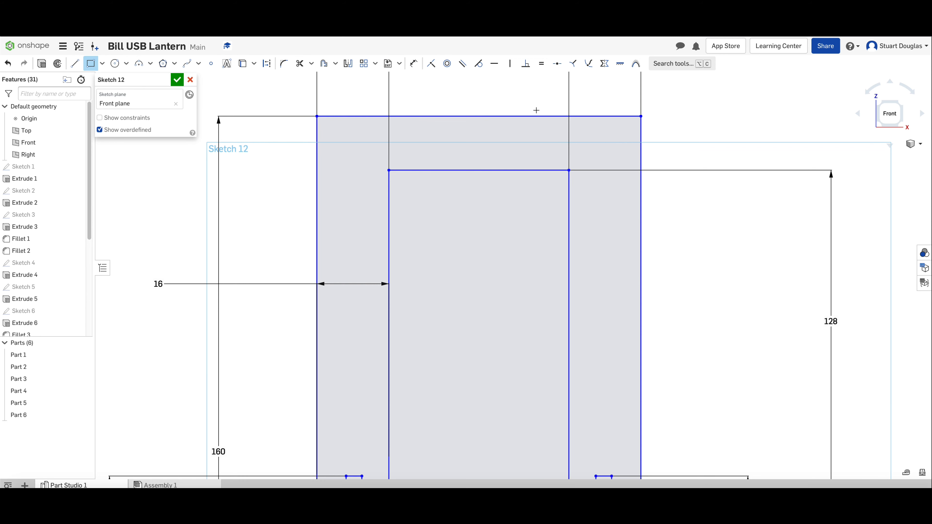
drag(562, 107, 534, 135)
drag(399, 100, 422, 140)
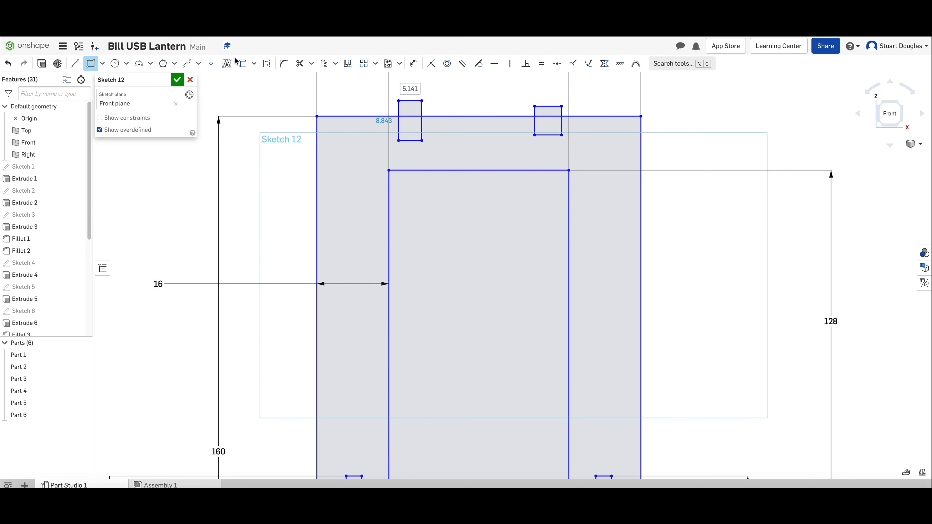
click(534, 127)
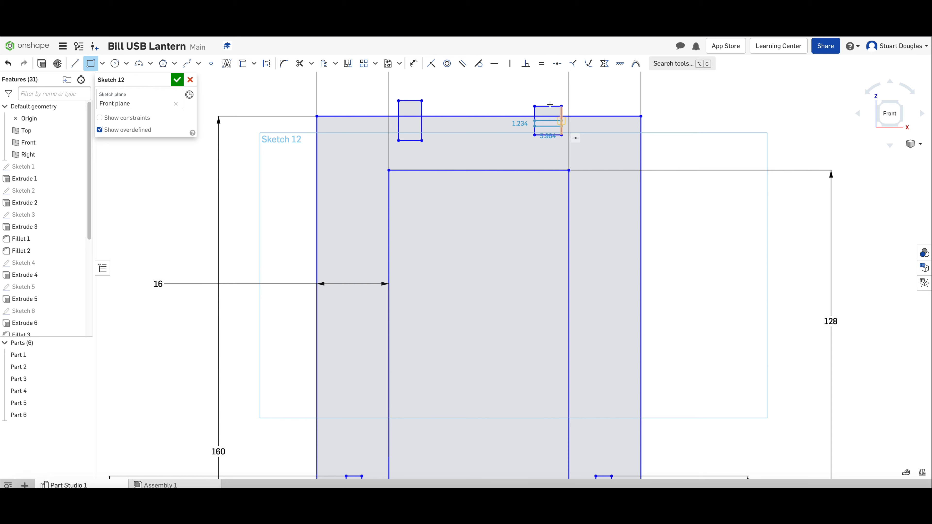
click(562, 120)
key(Escape)
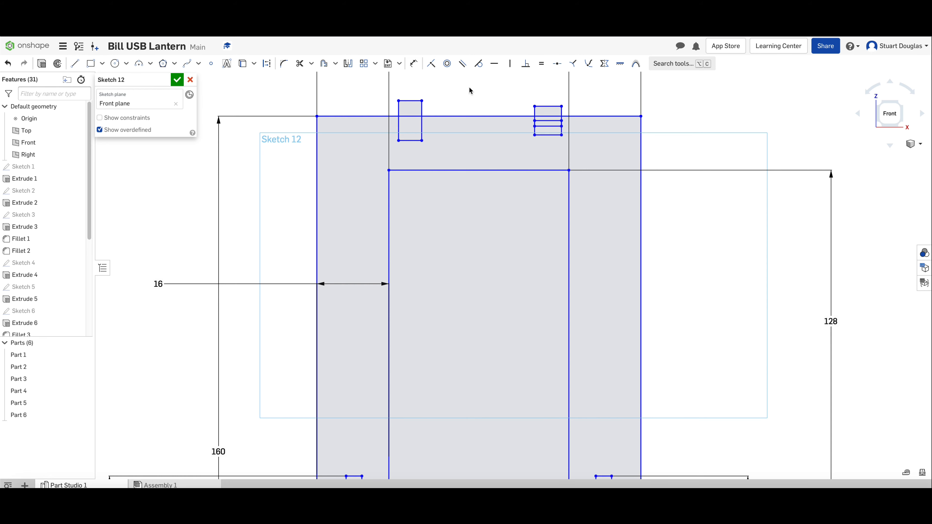
click(7, 65)
Step: Dimension the width of the right notch rectangle on the top edge to 3.5 mm
click(414, 64)
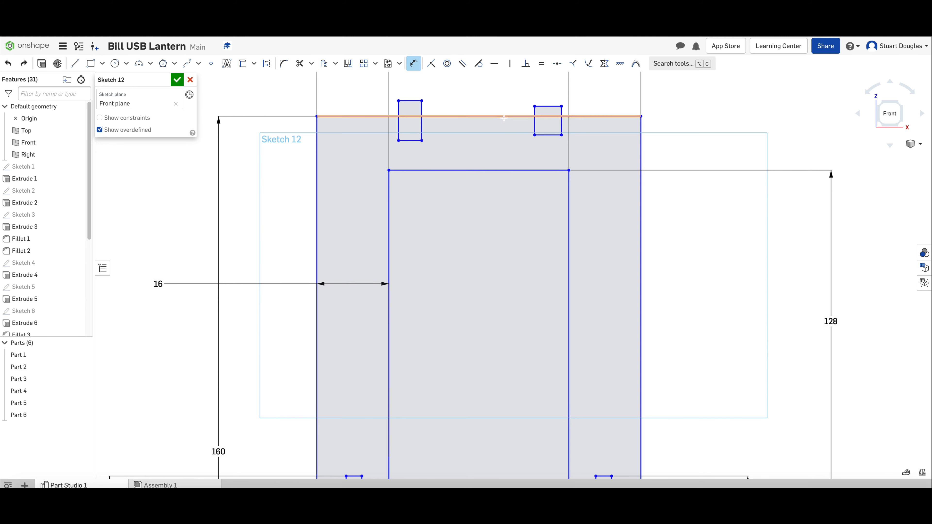
click(535, 122)
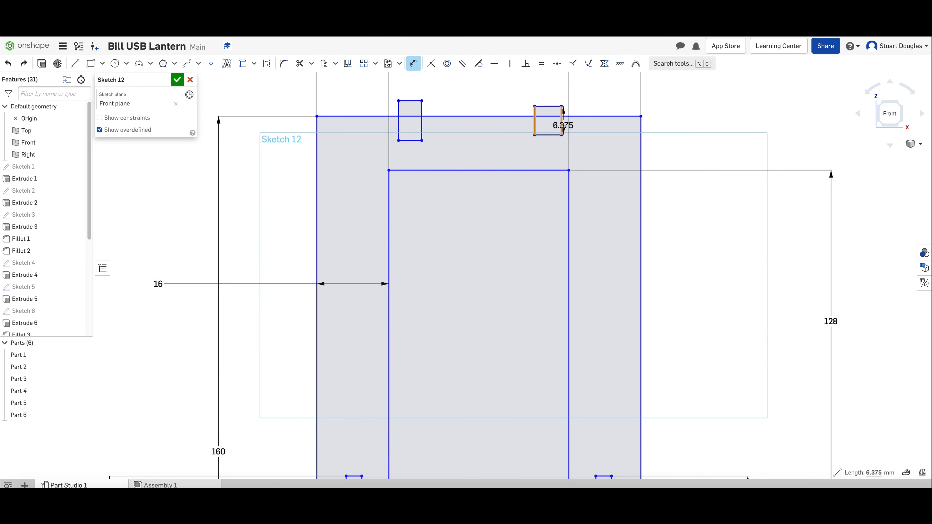
click(562, 121)
click(495, 96)
text(3.5)
key(Return)
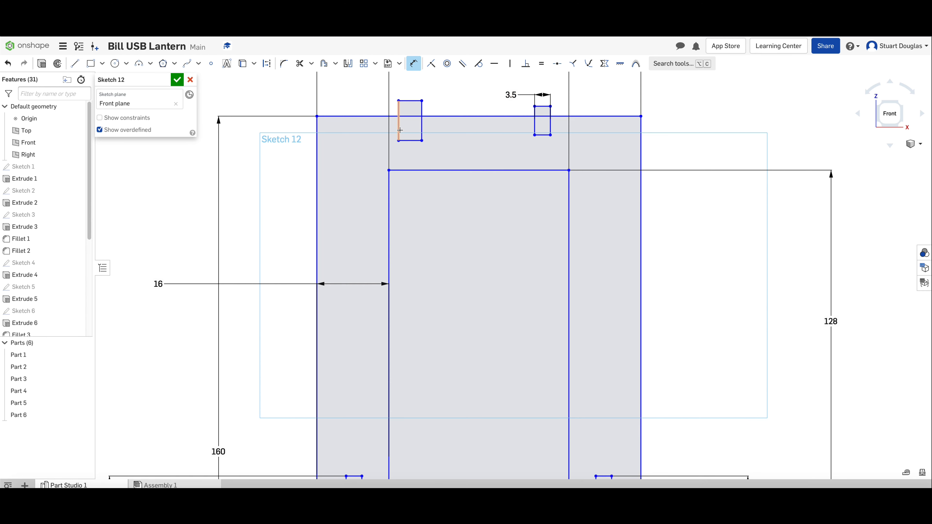
Step: Dimension the width of the left notch rectangle on the top edge to 3.5 mm
click(422, 126)
click(358, 94)
text(3)
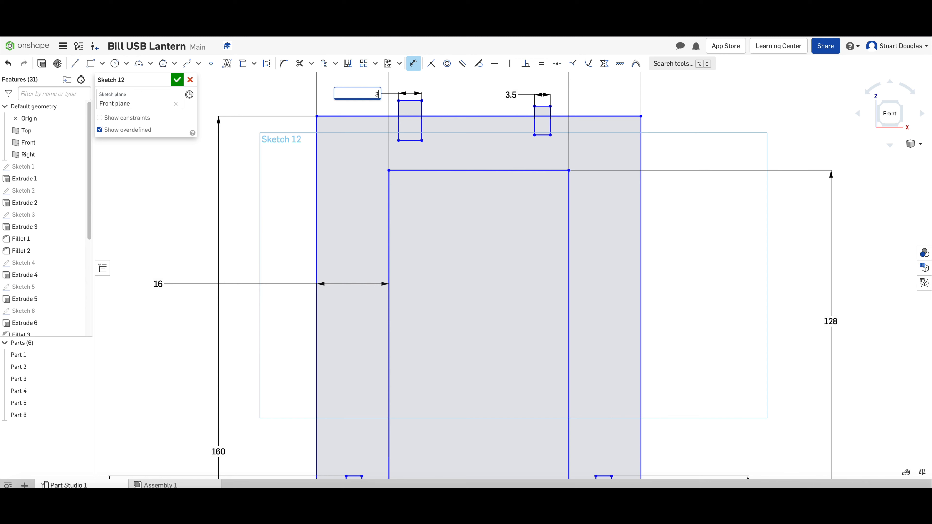
text(.5)
key(Return)
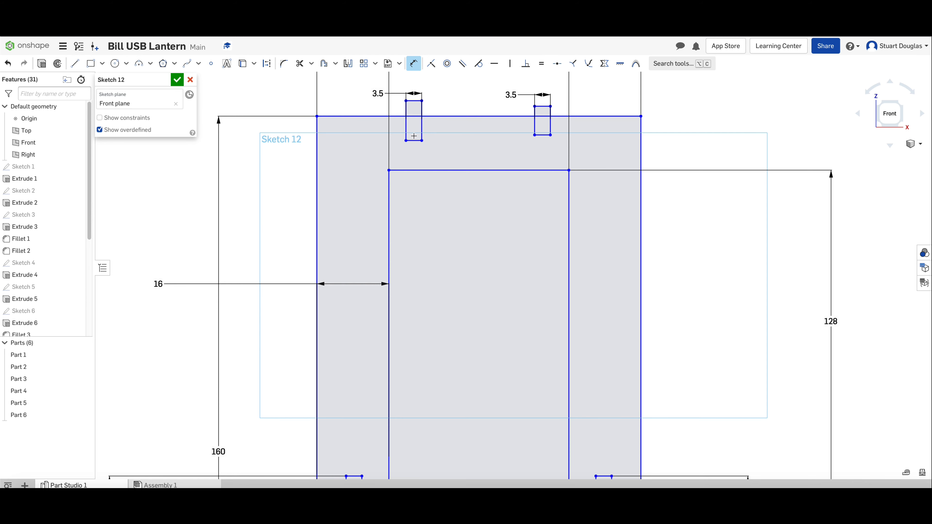
Step: Set the distance from the right top notch's right side to the panel outline's right edge to 21.25 mm
click(550, 126)
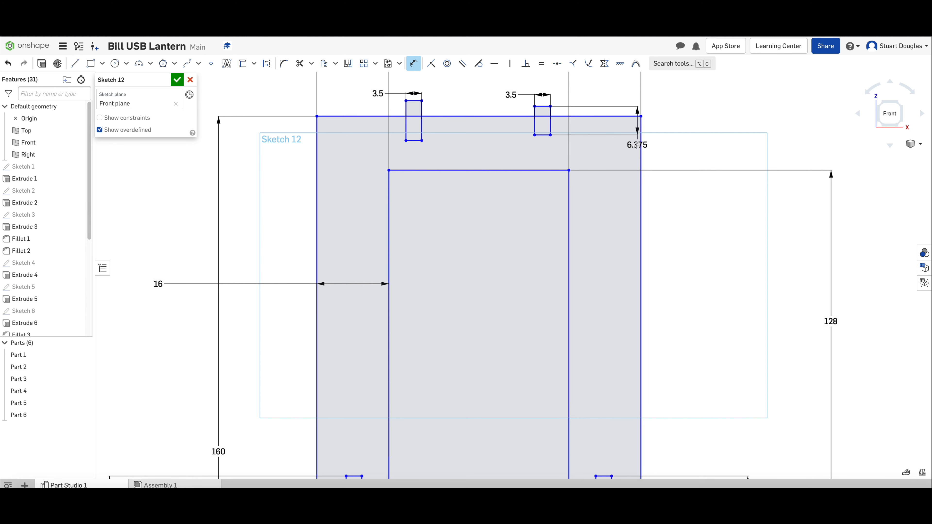
click(641, 146)
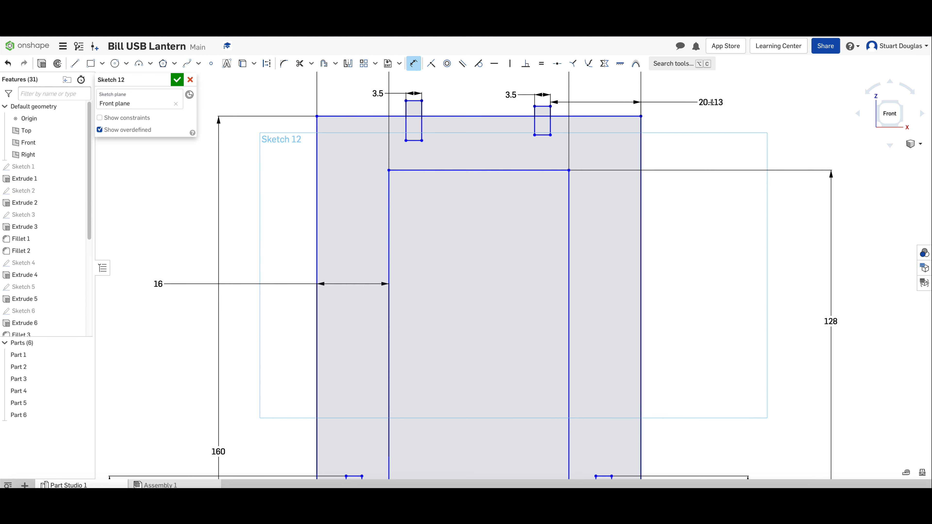
click(711, 103)
text(21)
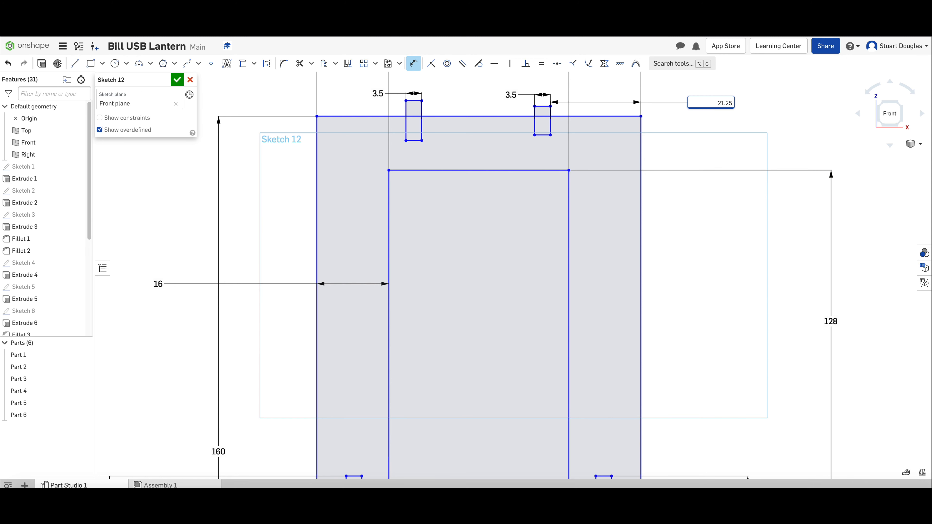
text(.25)
key(Return)
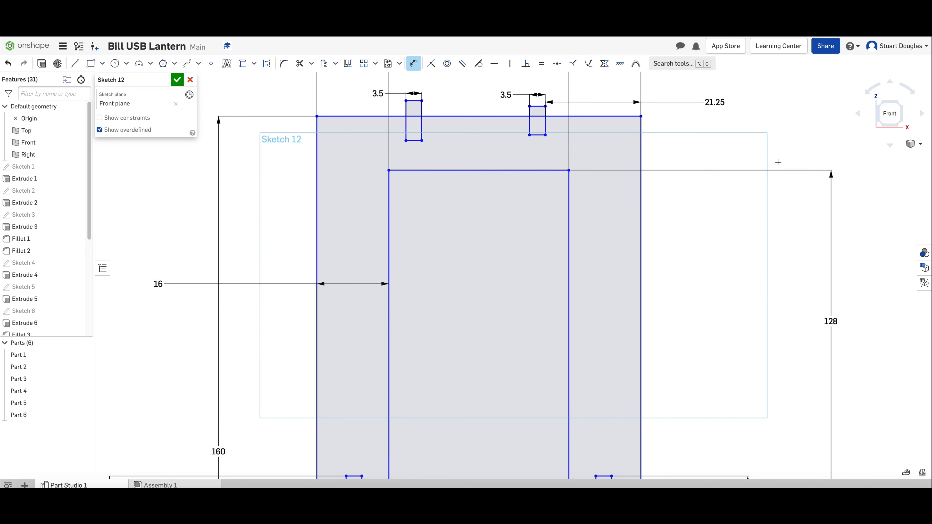
Step: Set the distance from the left top notch's left side to the panel outline's left edge to 21.25 mm
click(405, 126)
click(317, 136)
click(237, 97)
text(21.25)
key(Return)
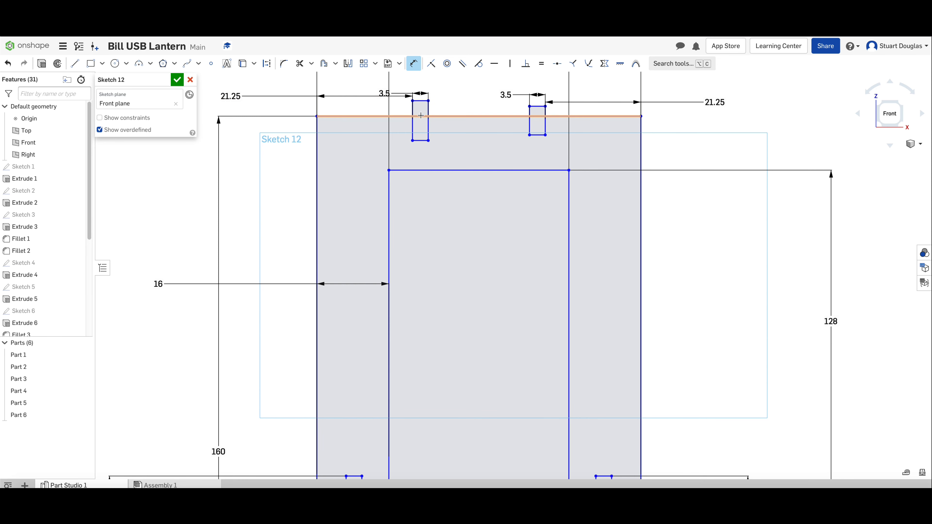
Step: Set the left top notch's bottom edge 6 mm below the panel outline's top edge
click(419, 141)
click(420, 117)
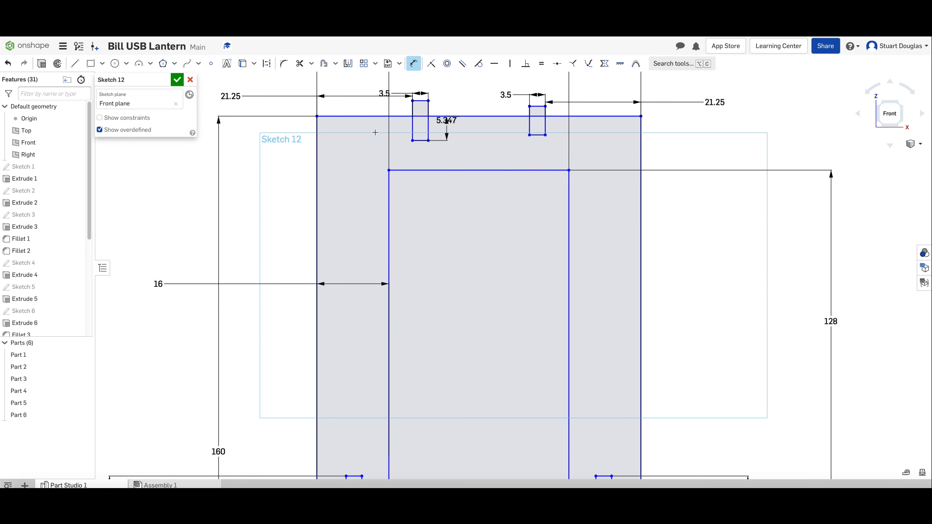
click(276, 172)
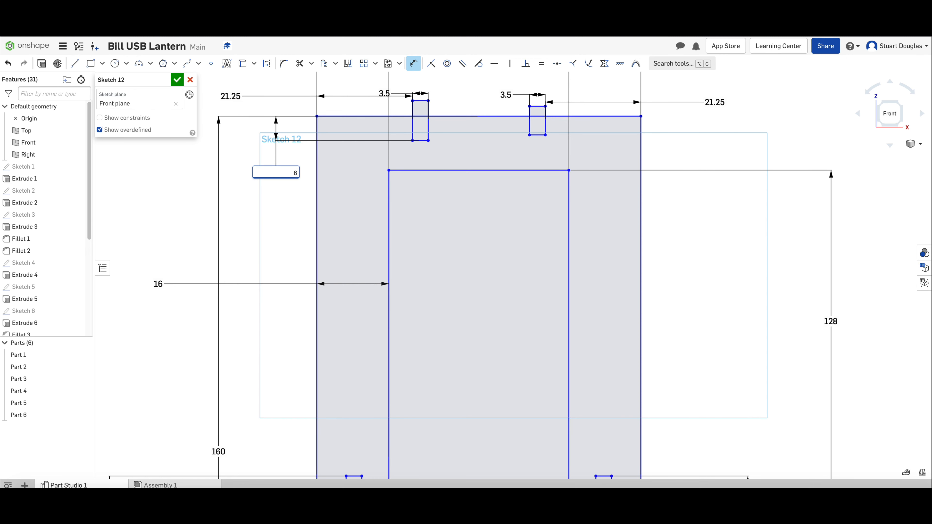
key(Return)
text(6)
key(Return)
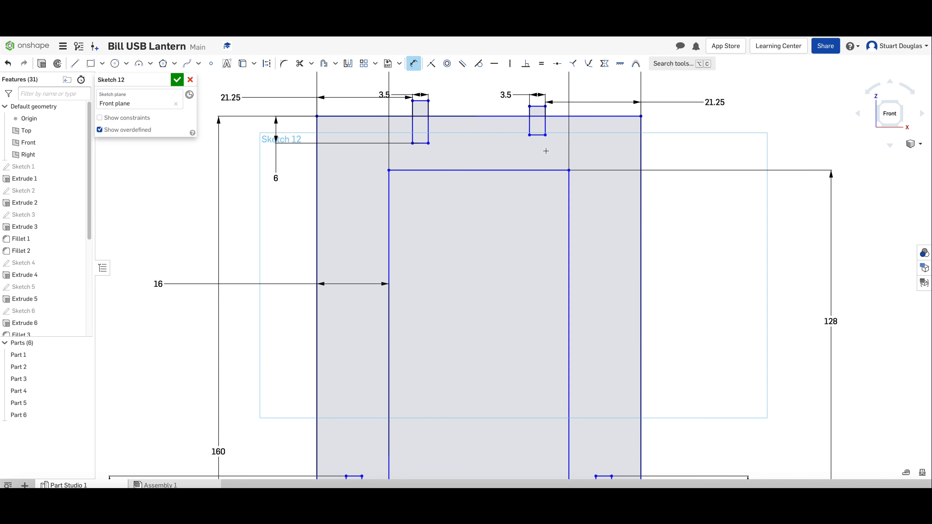
Step: Set the right top notch's bottom edge 6 mm below the panel outline's top edge and finish the sketch
click(538, 135)
click(562, 116)
click(679, 139)
text(6)
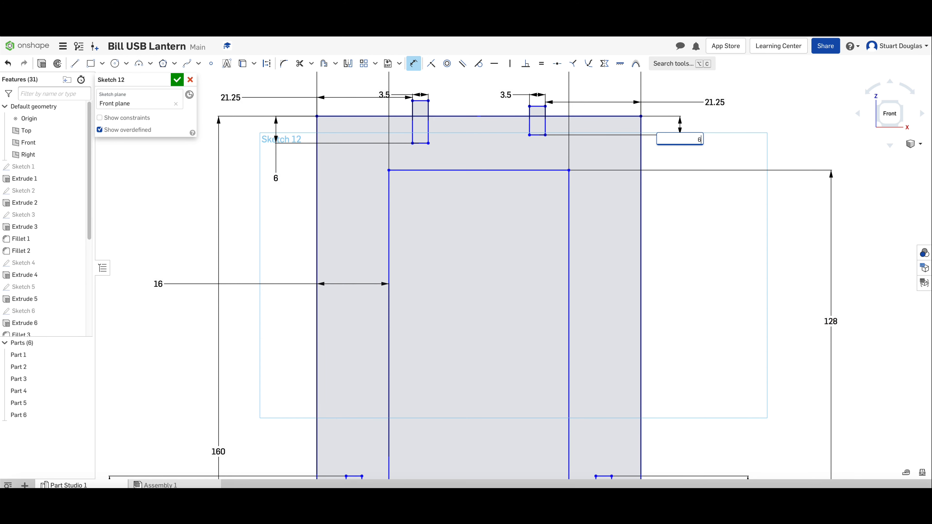
key(Return)
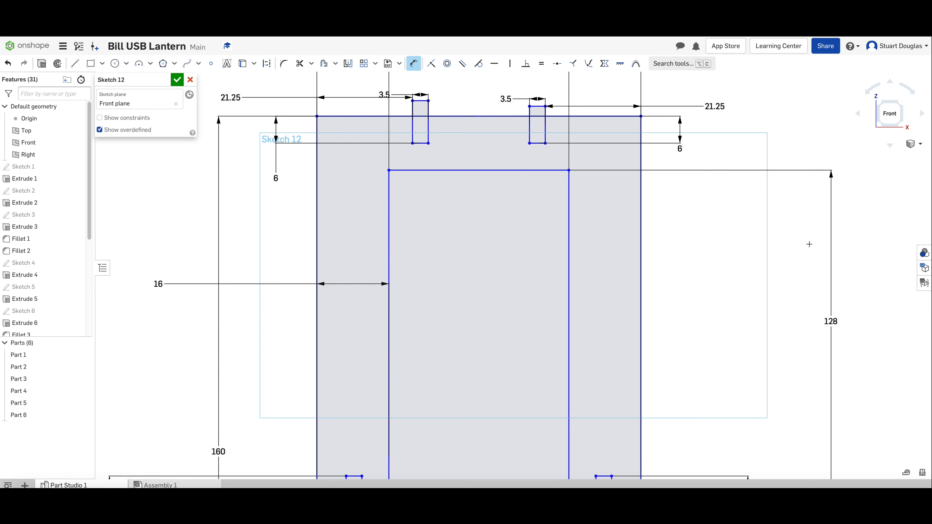
scroll(704, 237, down, 5)
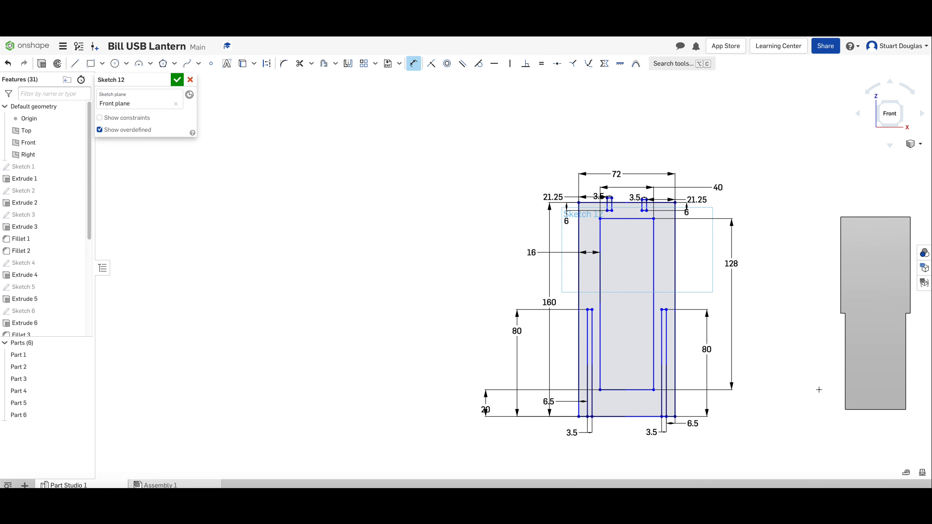
scroll(814, 407, up, 2)
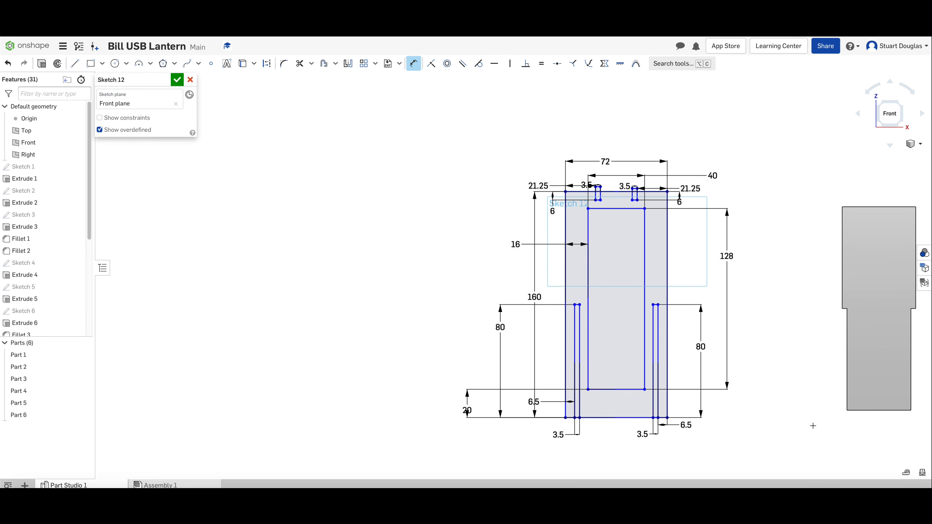
click(175, 78)
Step: Extrude the frame region around the window, slots and notches into a thin new solid part
mouse_move(899, 118)
mouse_down()
mouse_move(845, 139)
mouse_move(882, 134)
mouse_up()
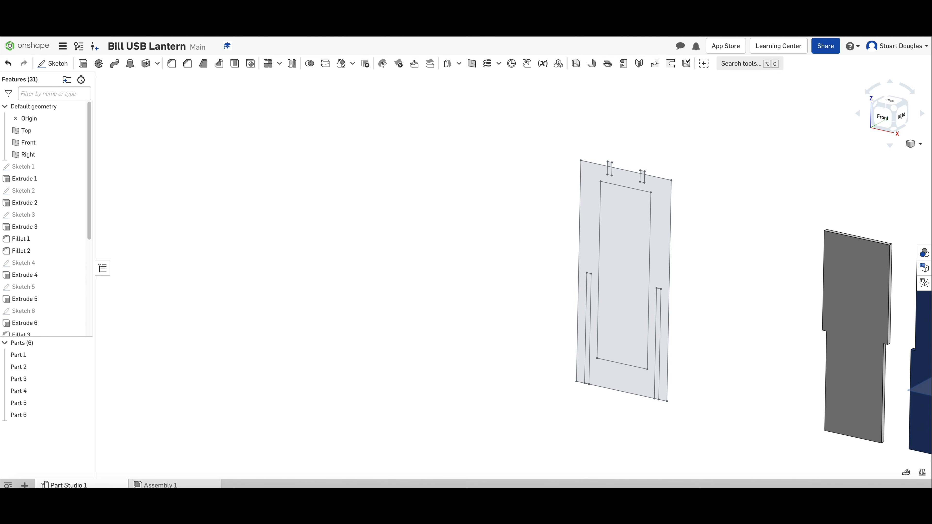
click(82, 64)
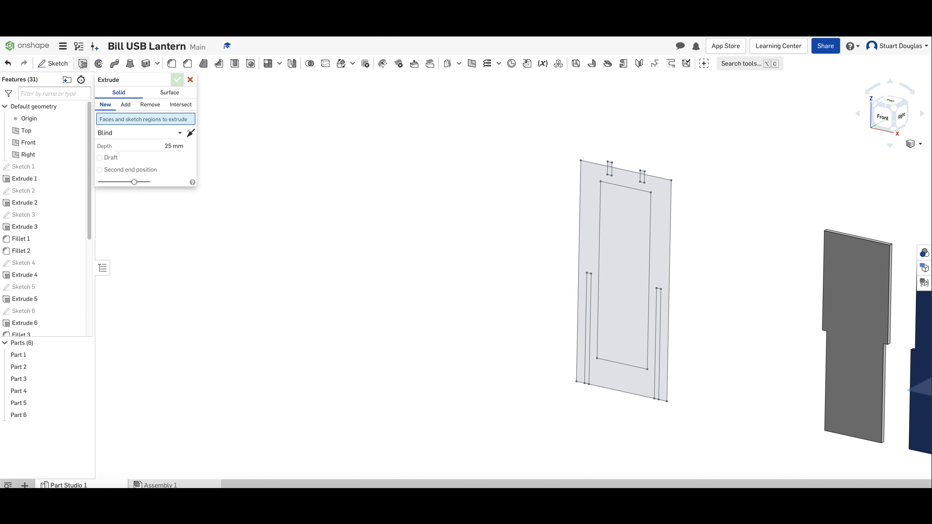
click(662, 220)
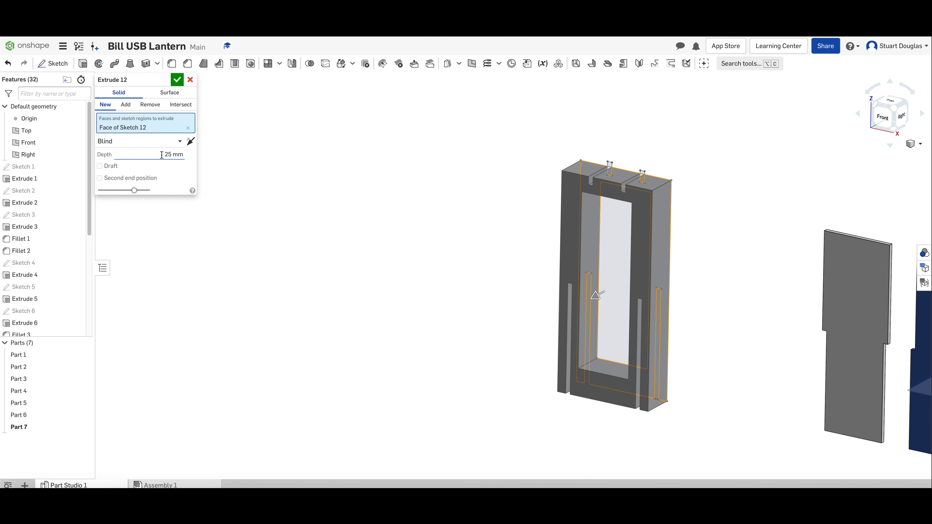
click(178, 155)
click(180, 80)
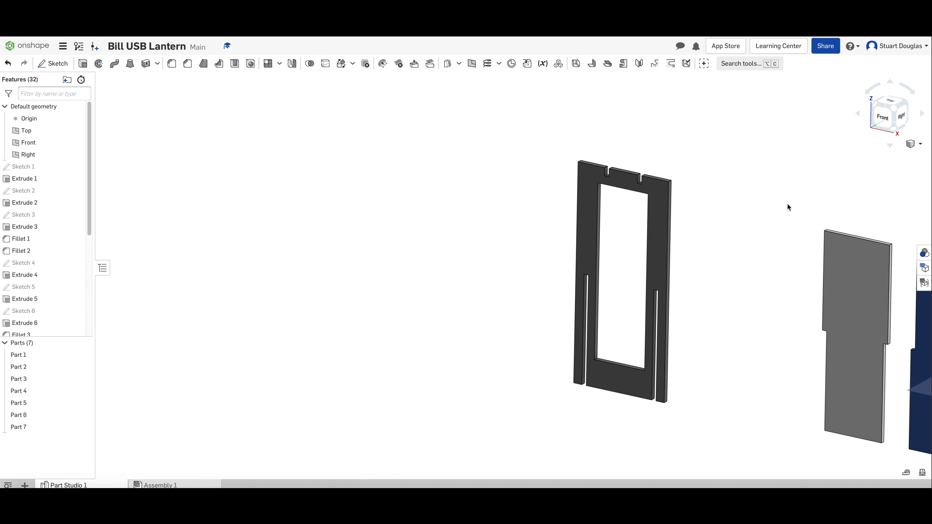
Step: Start a fillet on the two top outer corner edges of the extruded frame panel
scroll(676, 413, up, 3)
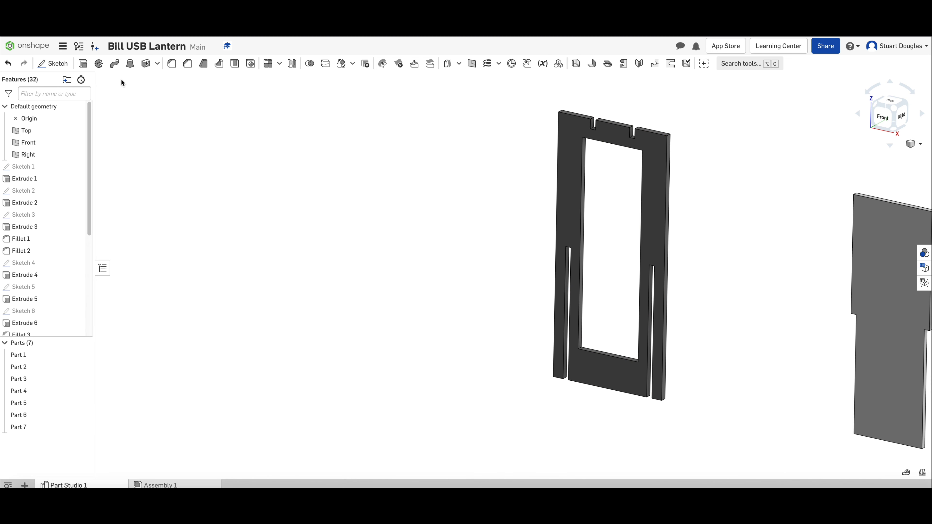
click(172, 63)
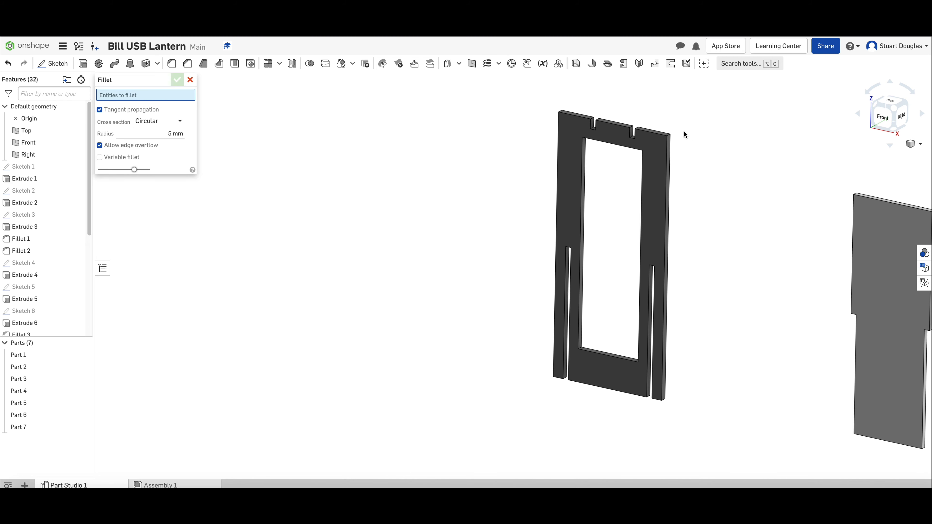
scroll(669, 138, up, 5)
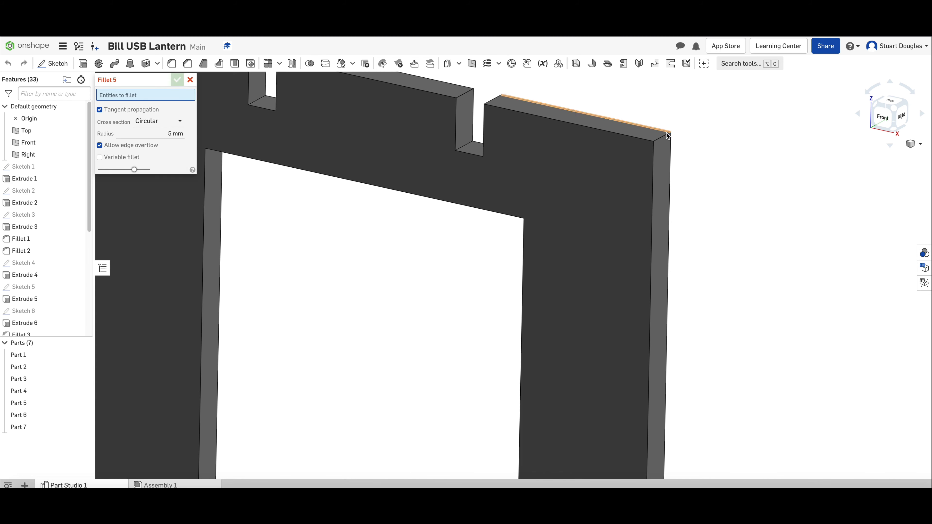
click(667, 139)
scroll(667, 138, down, 5)
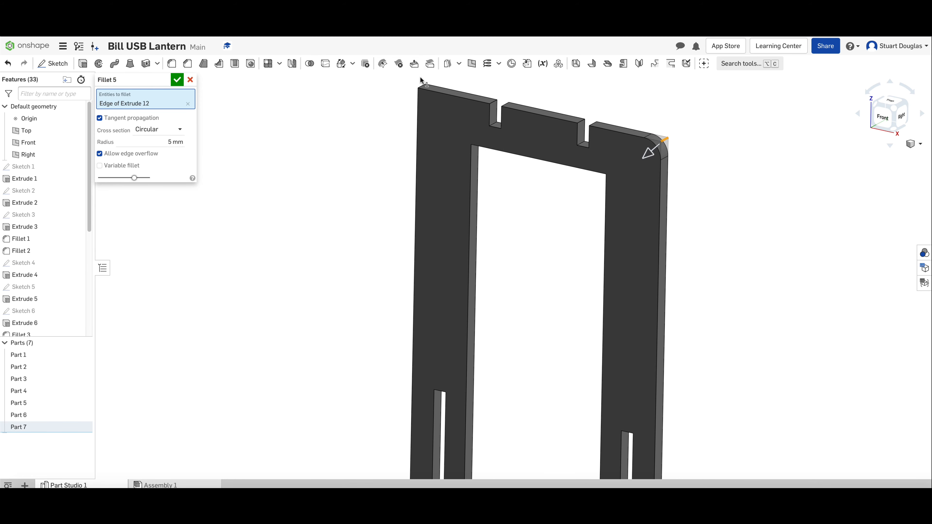
scroll(422, 82, up, 4)
scroll(423, 81, up, 4)
click(435, 154)
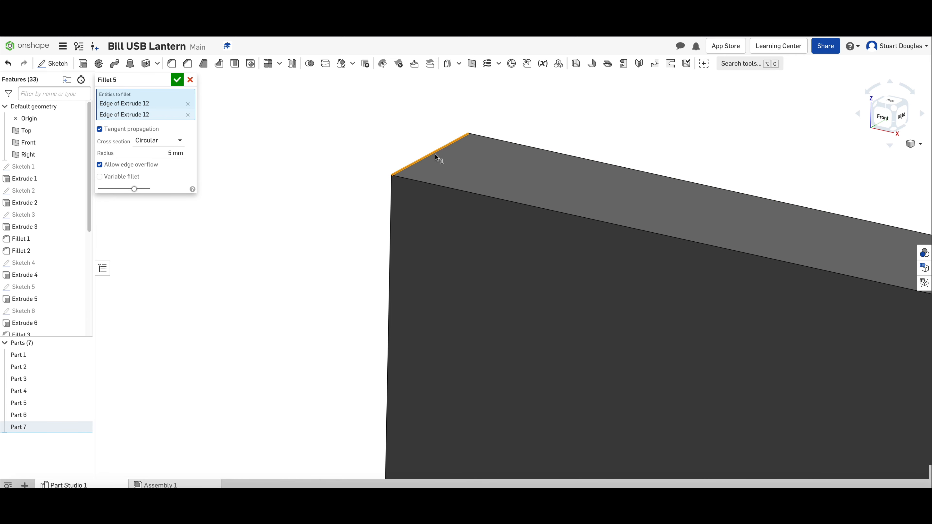
Step: Add the frame panel's two bottom outer corner edges to the fillet and set the radius to 6 mm
scroll(433, 162, down, 6)
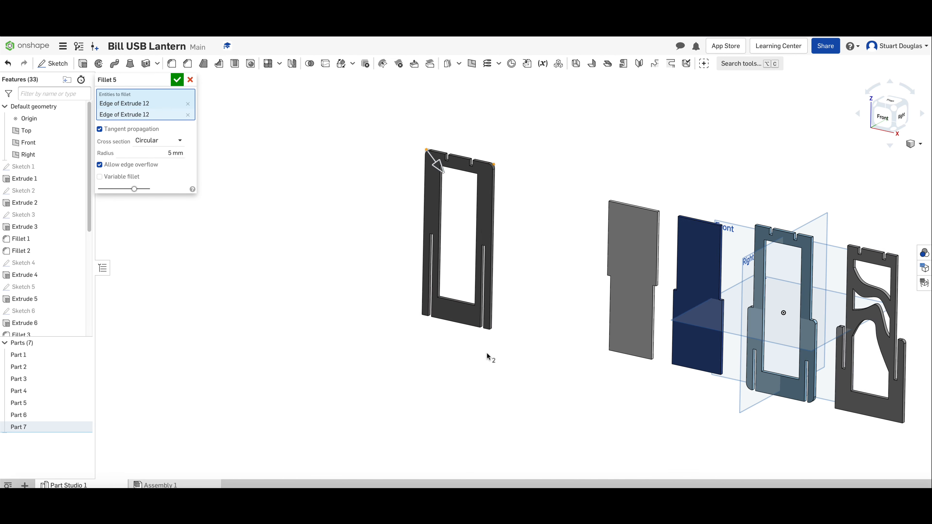
scroll(484, 353, up, 4)
scroll(476, 333, up, 2)
click(512, 278)
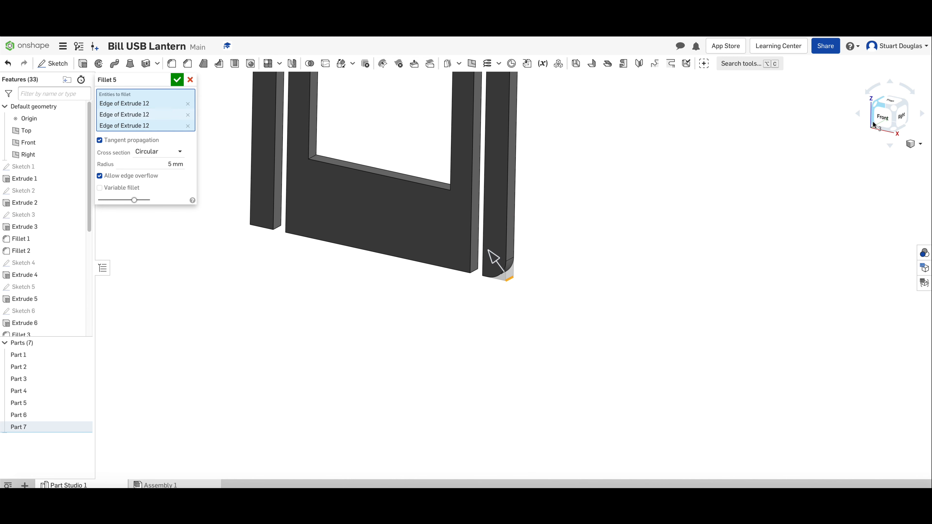
mouse_move(878, 126)
mouse_down()
mouse_move(908, 113)
mouse_move(881, 111)
mouse_up()
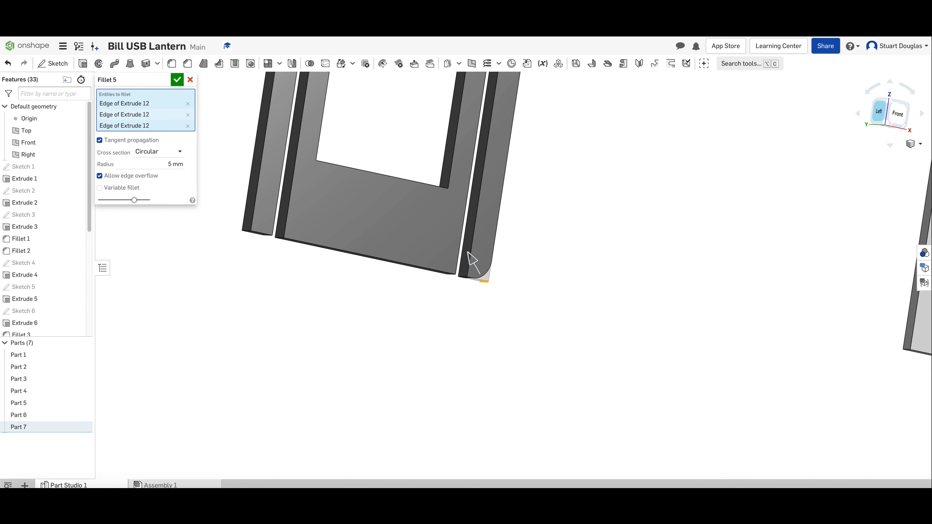
click(246, 232)
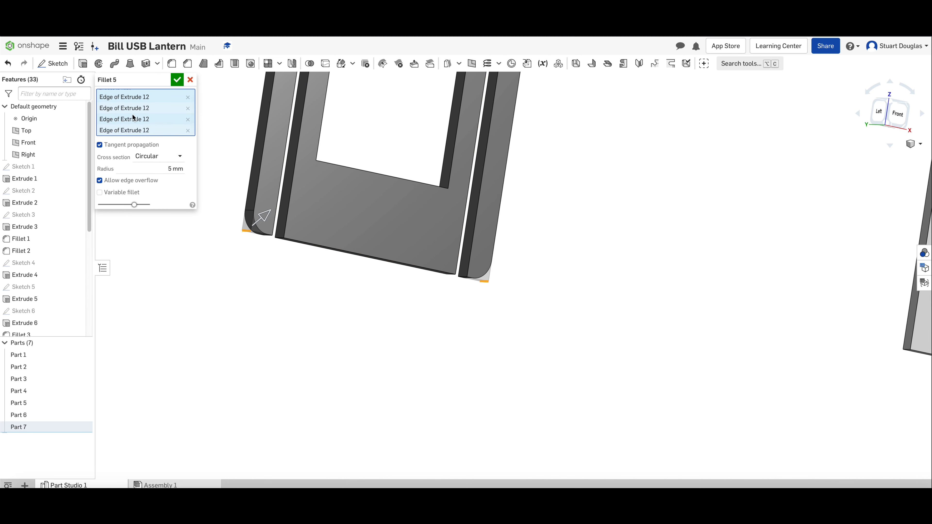
double_click(163, 171)
text(6)
key(Return)
click(179, 81)
Step: Examine the frame panel's rounded corners and its placement beside the other lantern parts
click(896, 112)
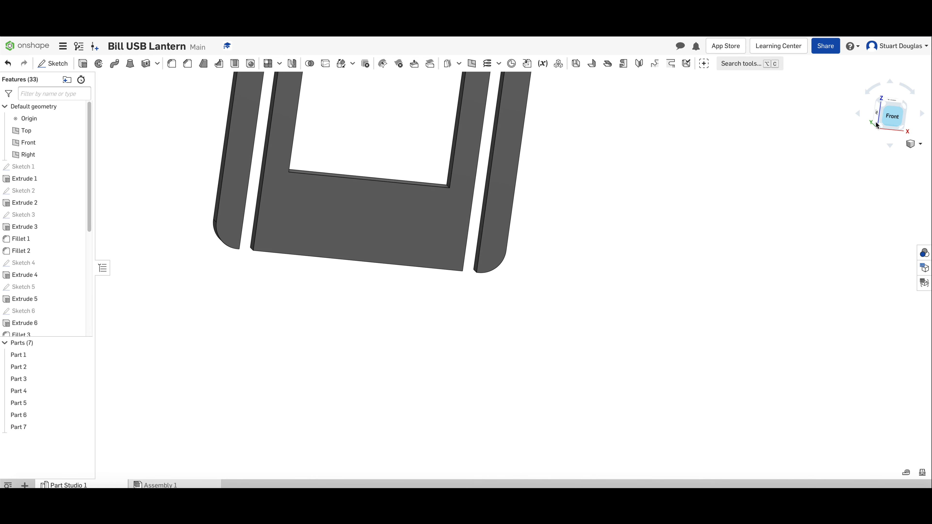
drag(840, 113, 778, 165)
scroll(602, 296, up, 4)
scroll(602, 296, down, 15)
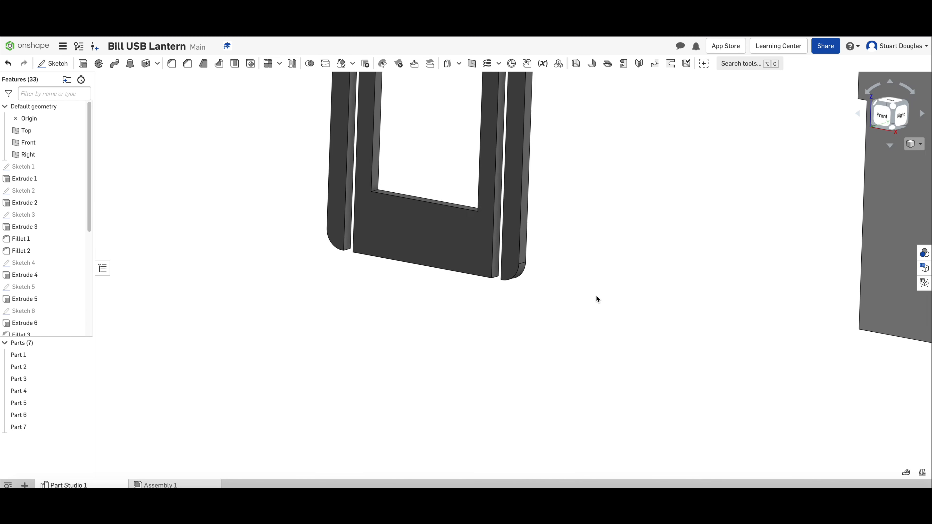
scroll(558, 280, up, 6)
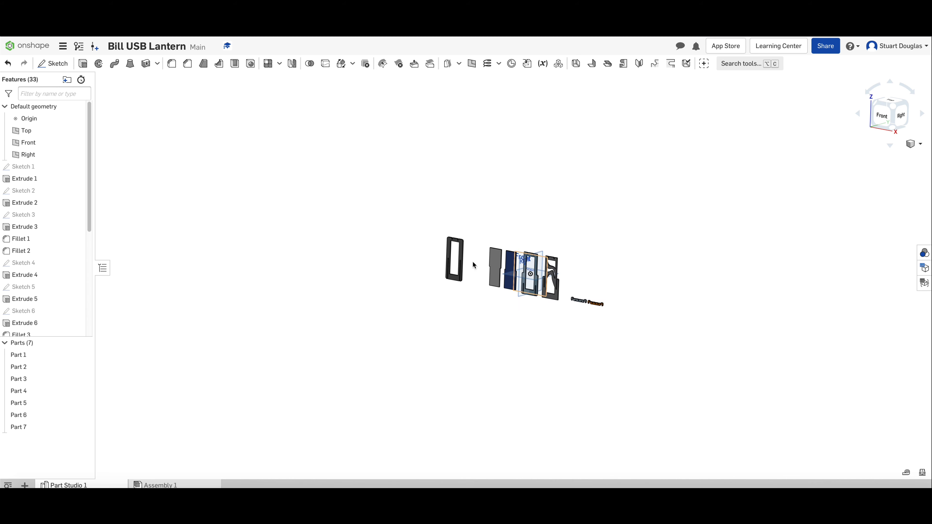
scroll(514, 280, up, 6)
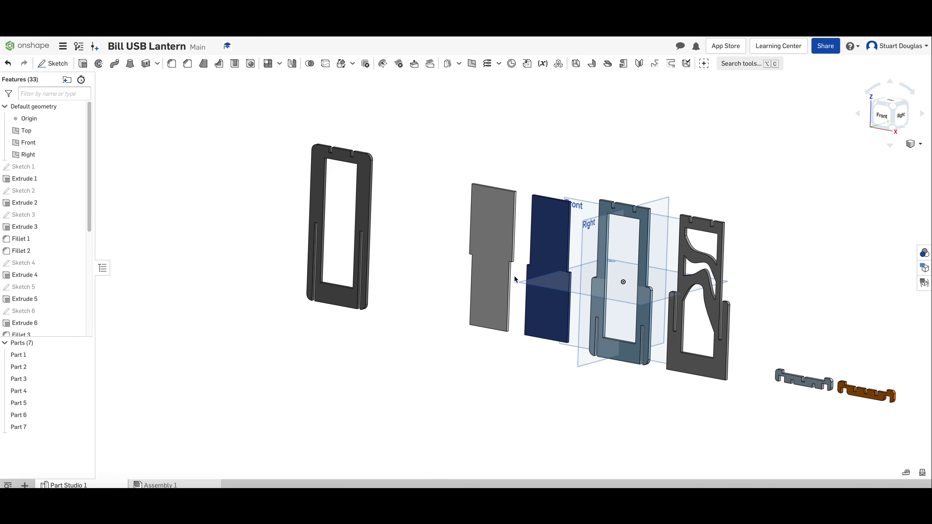
scroll(514, 280, down, 1)
scroll(759, 307, up, 1)
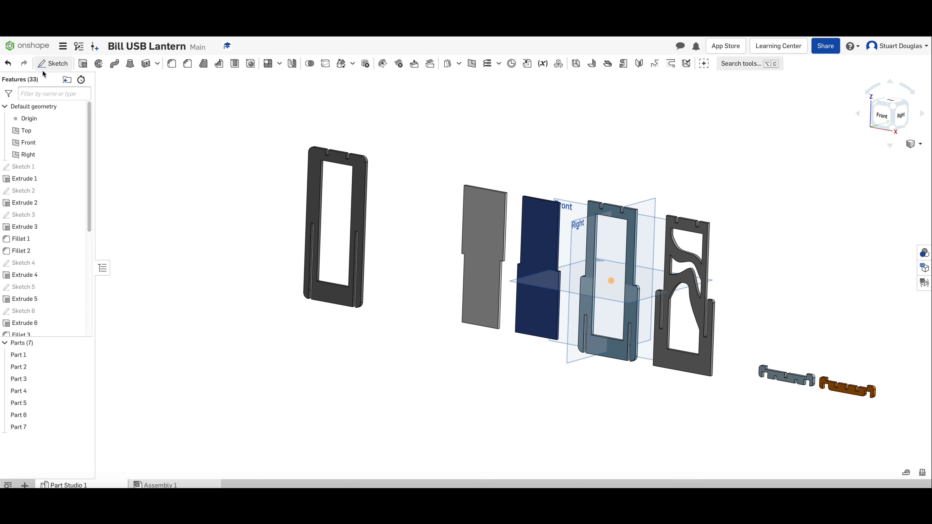
Step: Sketch a rectangle about 78 by 158 mm on the Front plane, between the new frame panel and the light grey panel
click(59, 64)
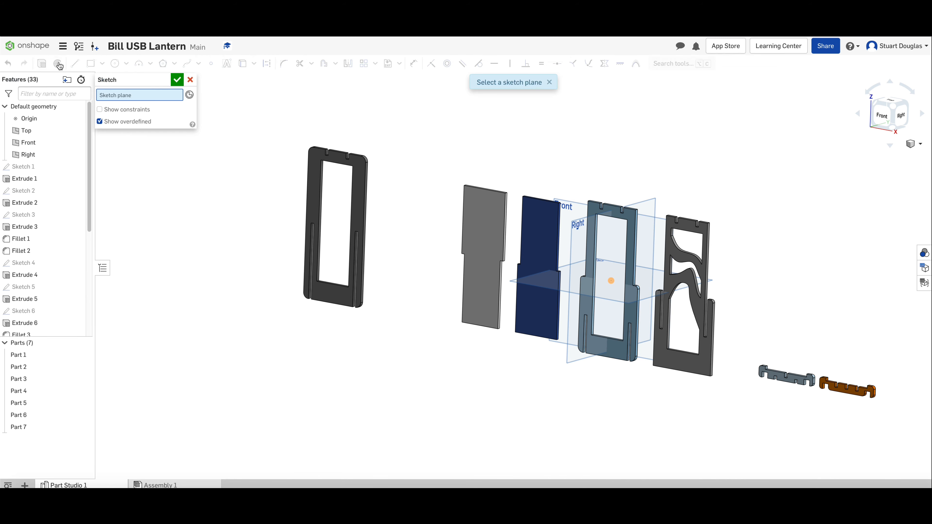
click(576, 213)
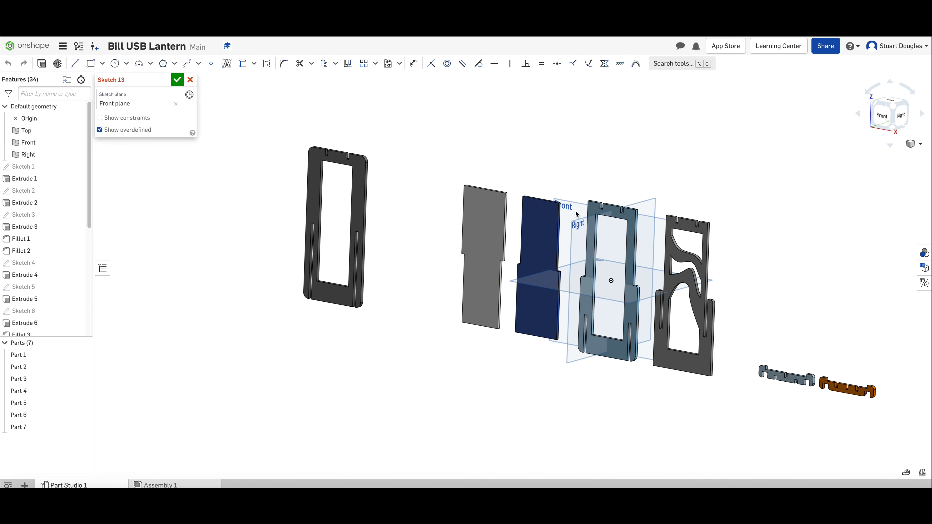
click(882, 117)
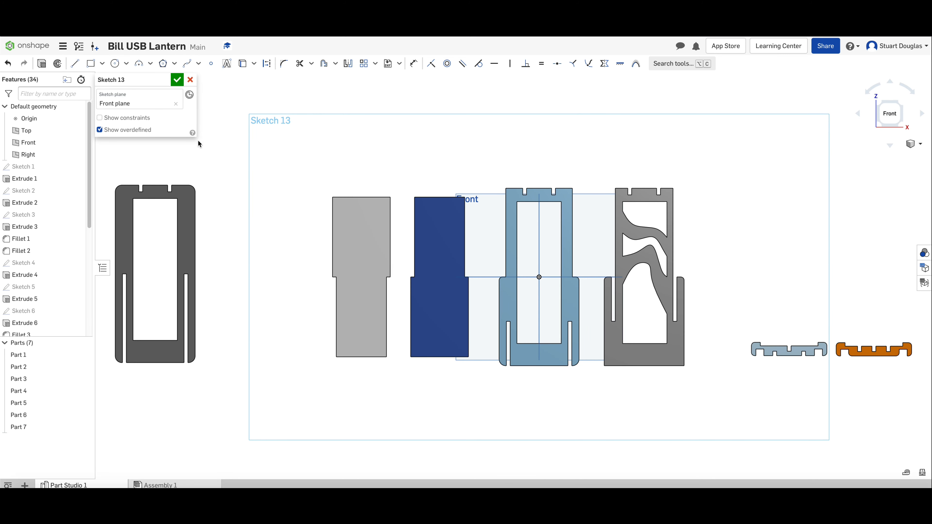
click(91, 64)
click(219, 187)
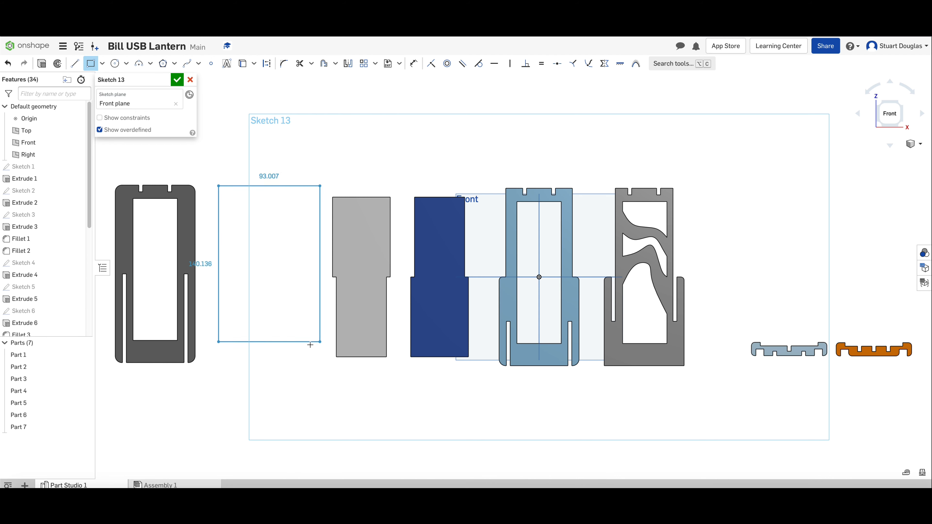
click(310, 342)
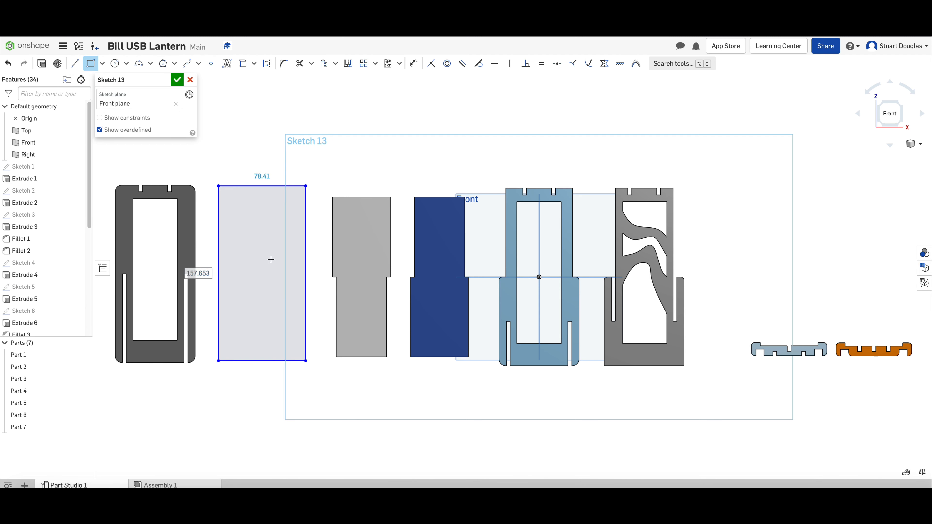
Step: Dimension the new rectangle to 160 mm high and 72 mm wide
key(d)
click(306, 275)
click(317, 280)
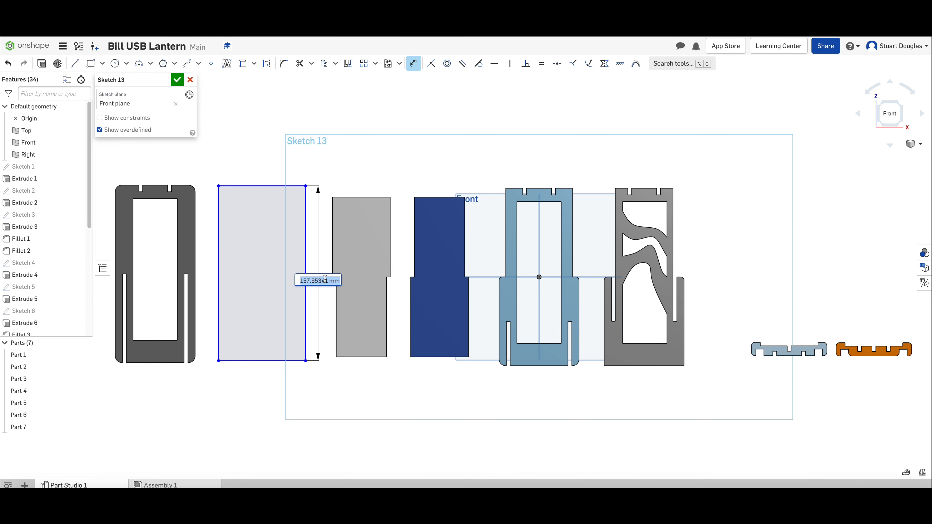
text(160)
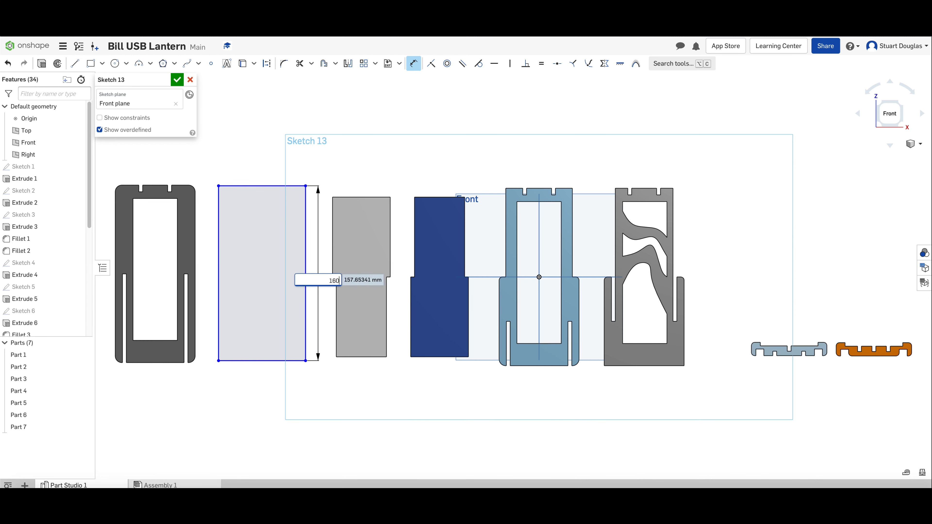
key(Return)
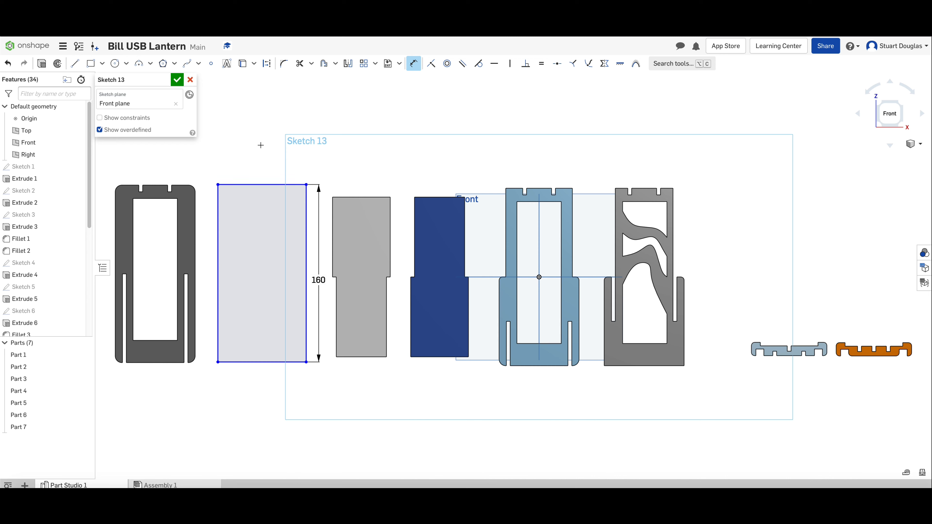
click(257, 184)
click(249, 162)
text(72)
key(Return)
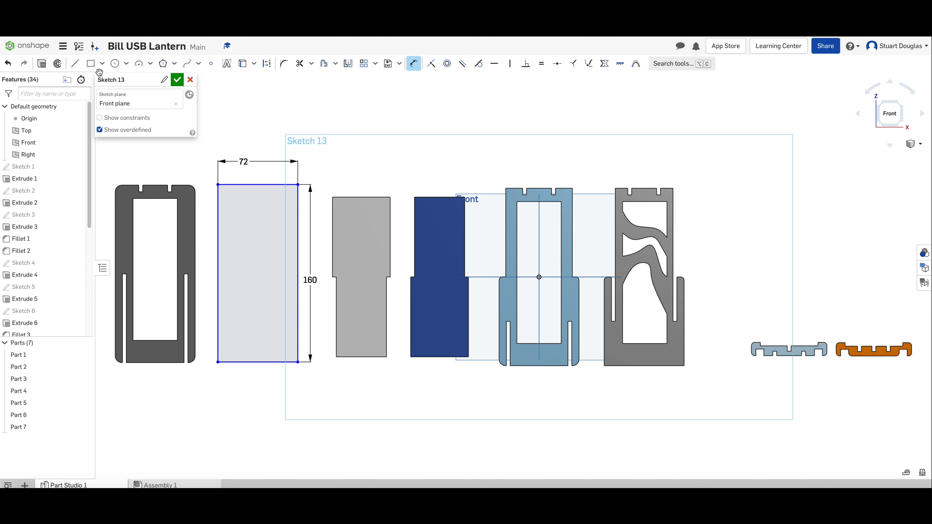
Step: Sketch an inner rectangle about 47 by 127 mm inside the 72 by 160 mm outline, with its top edge 20 mm below the outline's
click(90, 64)
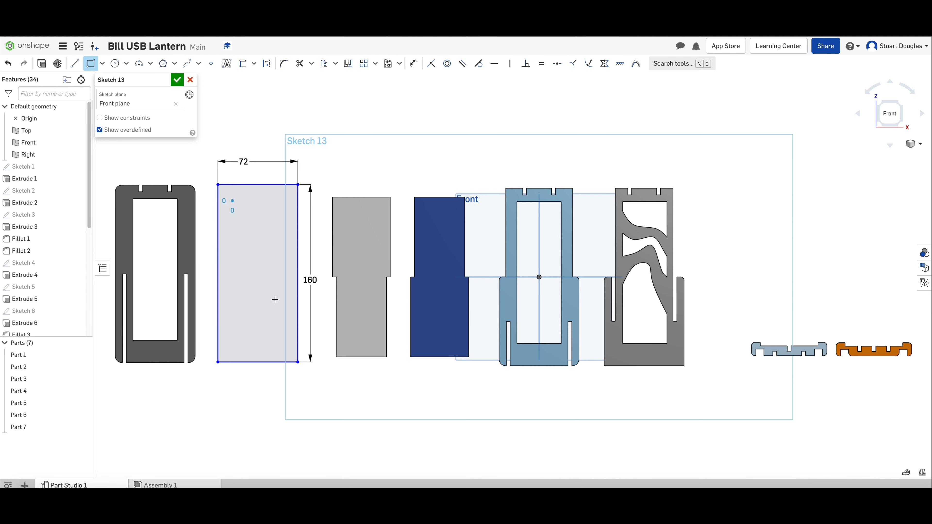
click(284, 342)
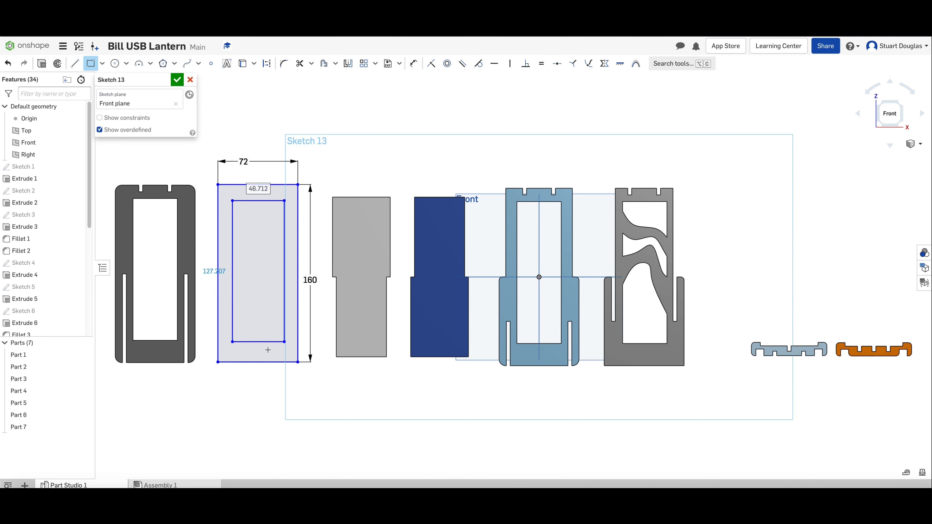
key(d)
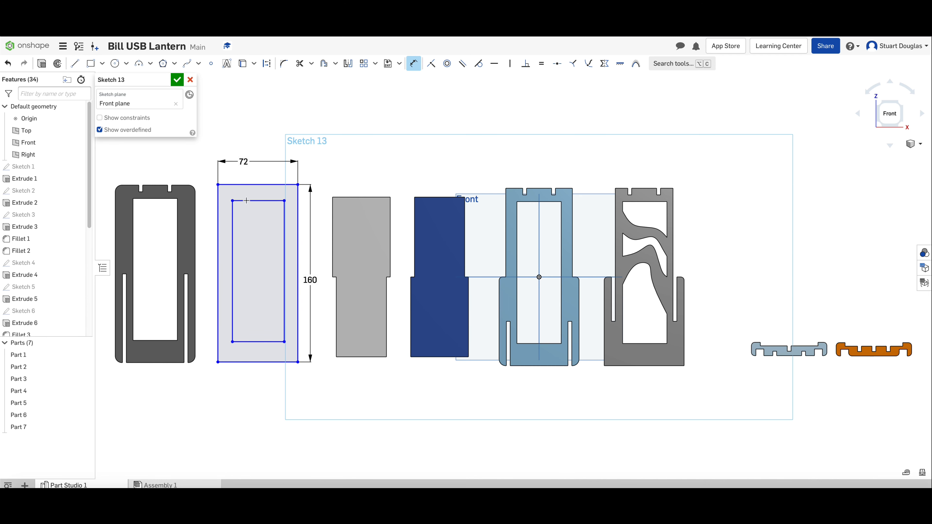
click(248, 201)
click(250, 185)
click(200, 154)
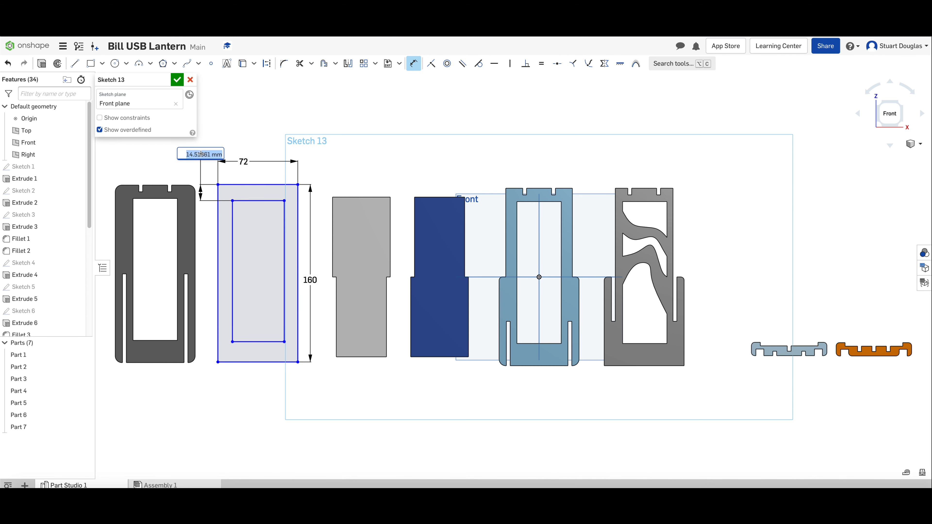
text(20)
key(Return)
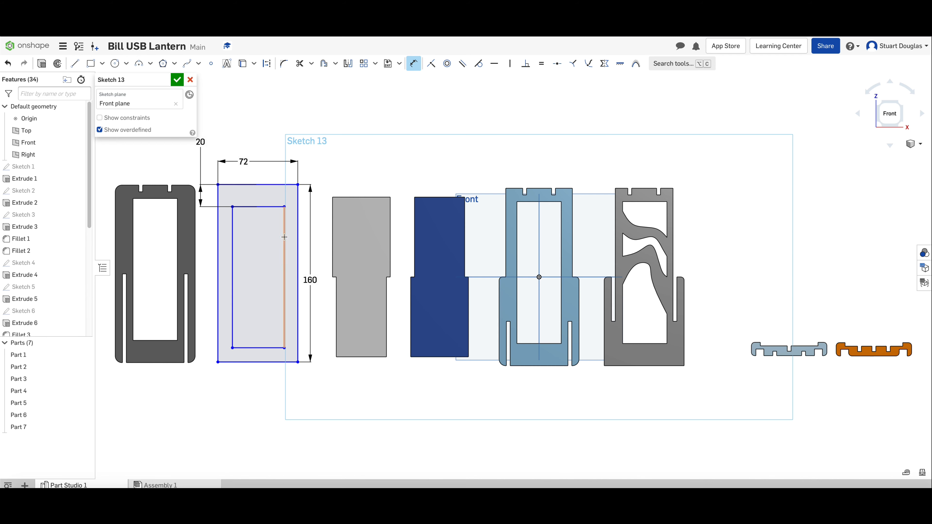
Step: Dimension the inner rectangle to 128 mm high and 40 mm wide
click(232, 227)
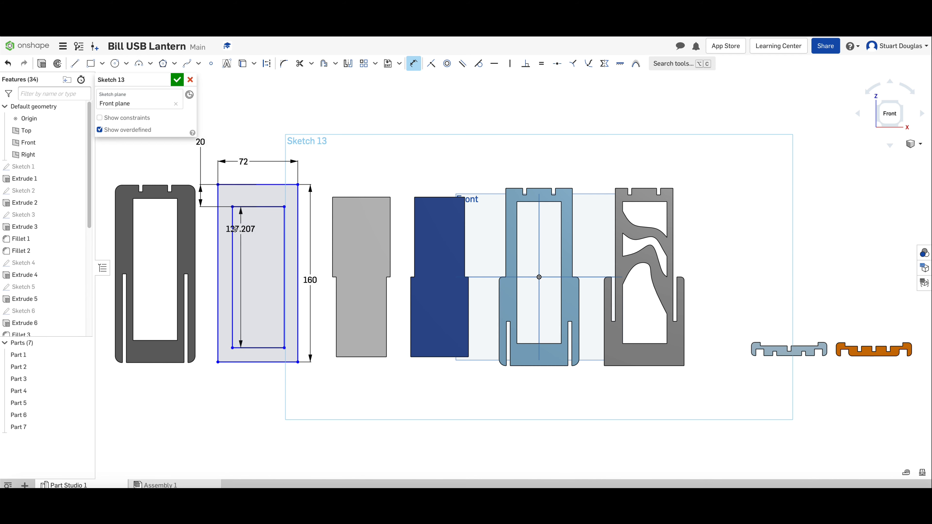
click(209, 285)
double_click(208, 286)
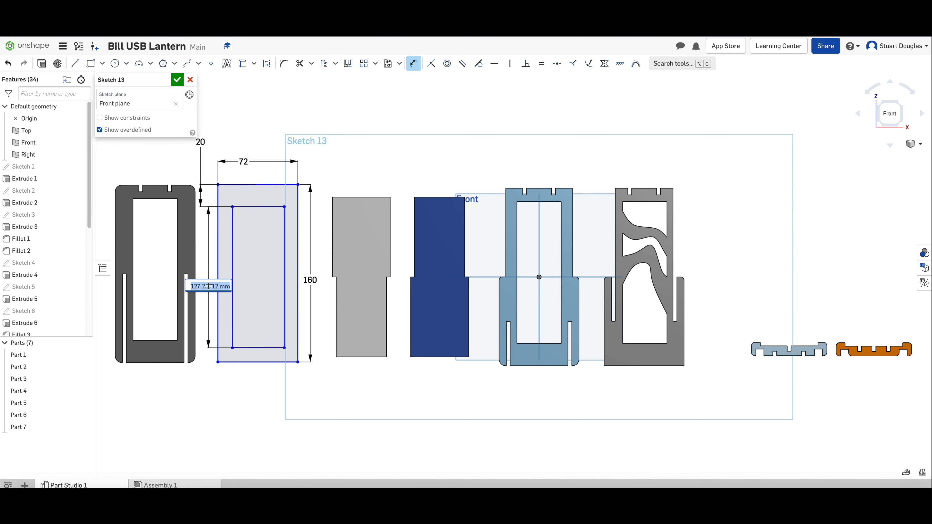
text(128)
key(Return)
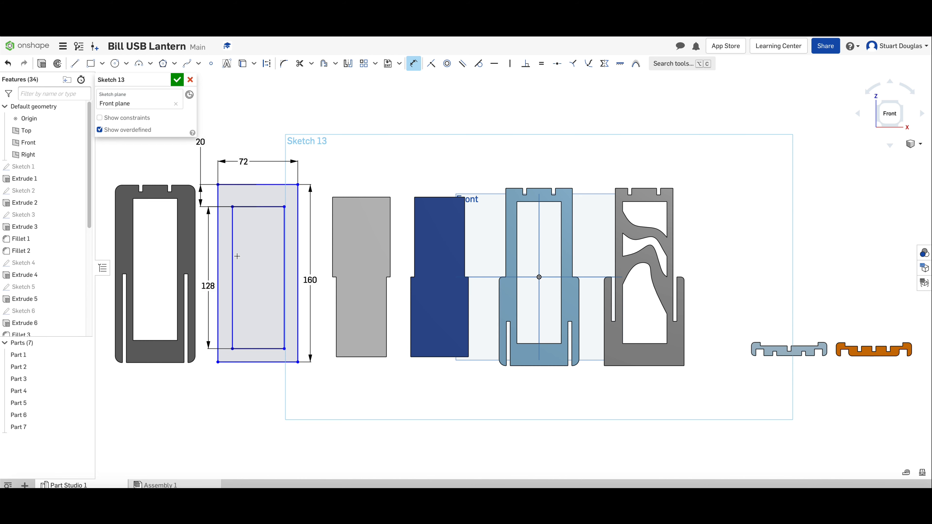
click(232, 248)
click(285, 244)
click(271, 122)
text(40)
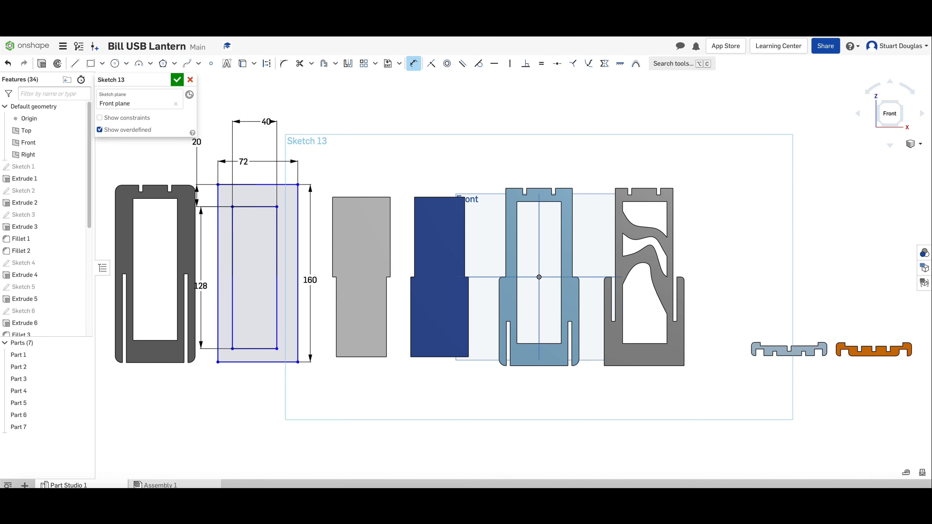
Step: Set the inner rectangle's left edge 16 mm from the outline's left edge
click(234, 241)
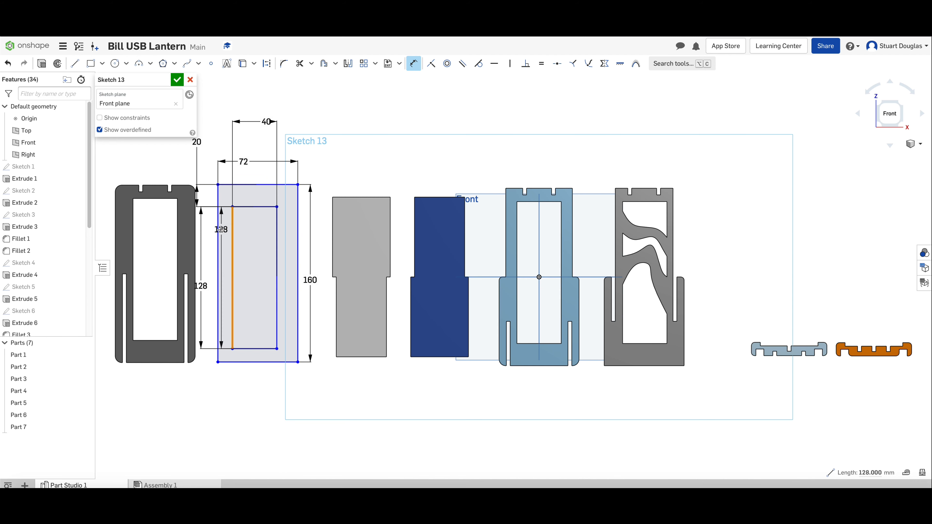
click(219, 230)
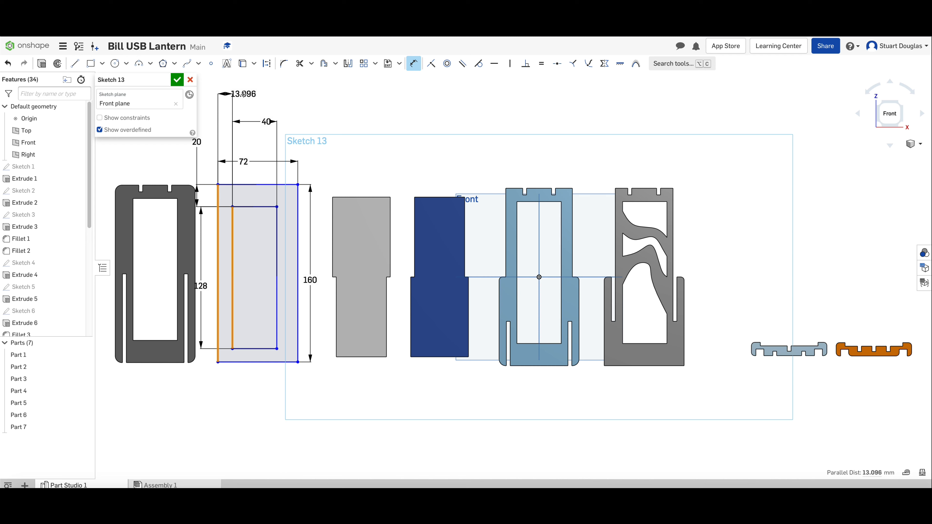
click(248, 99)
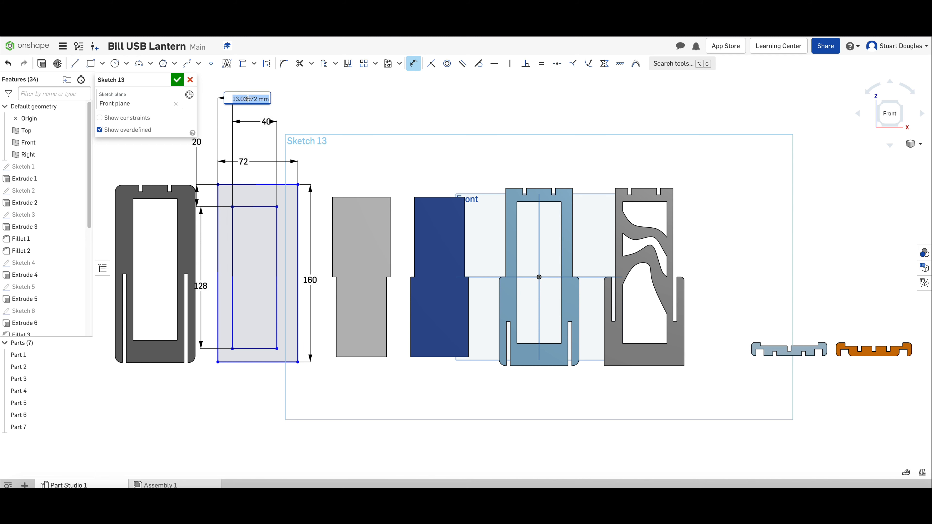
text(16)
key(Return)
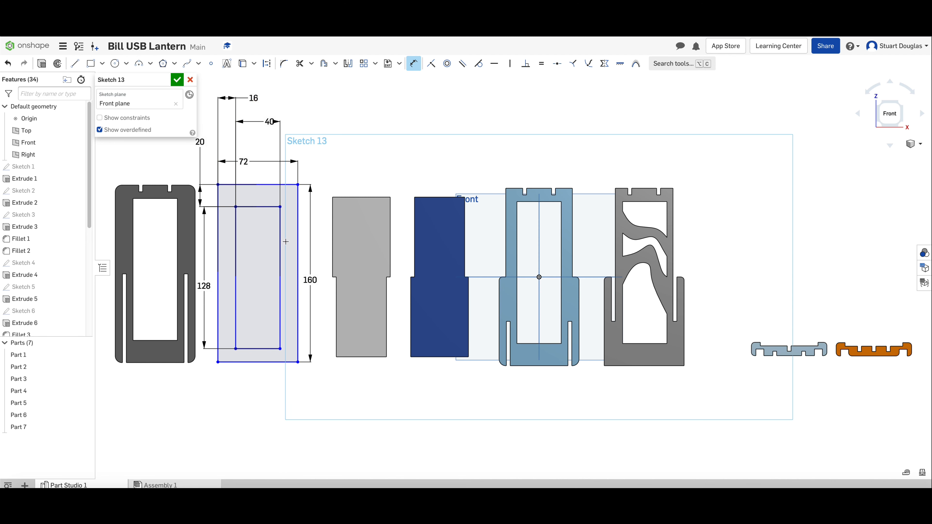
click(280, 300)
key(Escape)
Step: Sketch two narrow slot rectangles rising from the outline's bottom edge, about 4.5 by 58 mm on the left and 5.7 by 59 mm on the right
scroll(197, 388, up, 5)
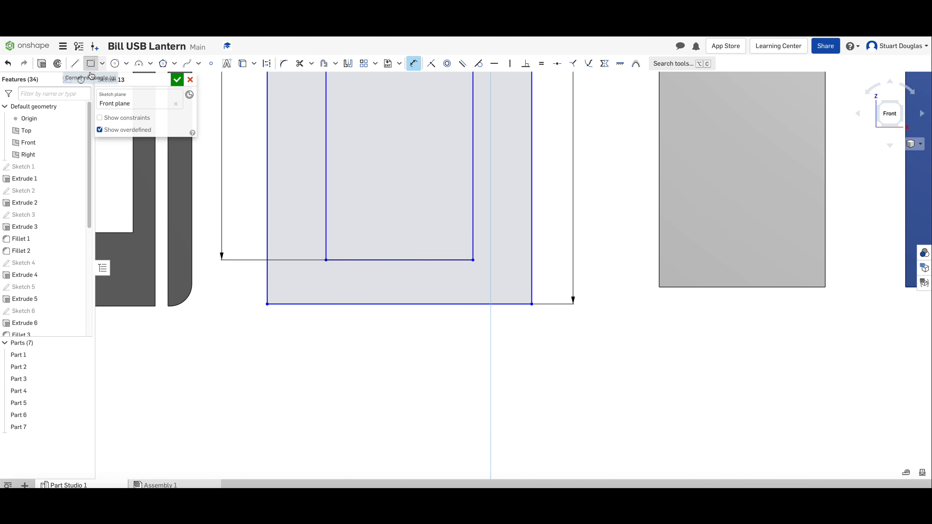
click(90, 63)
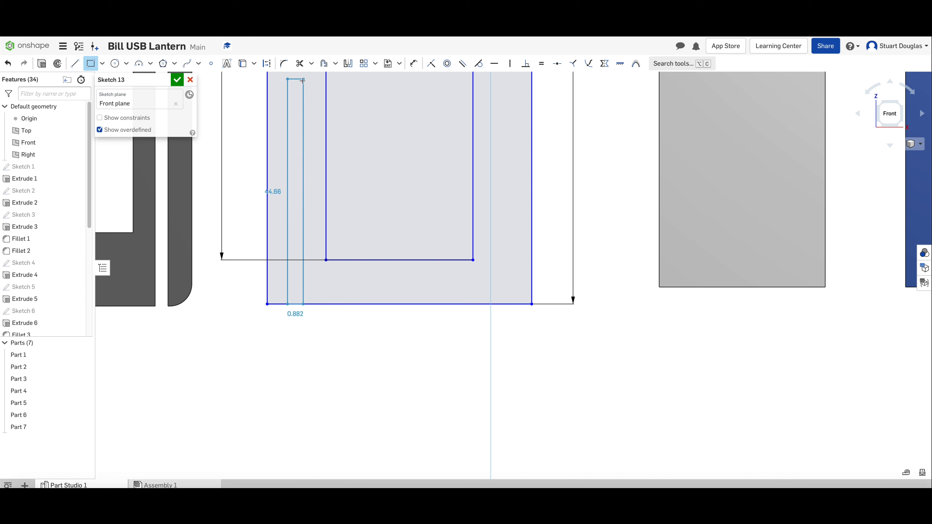
click(304, 91)
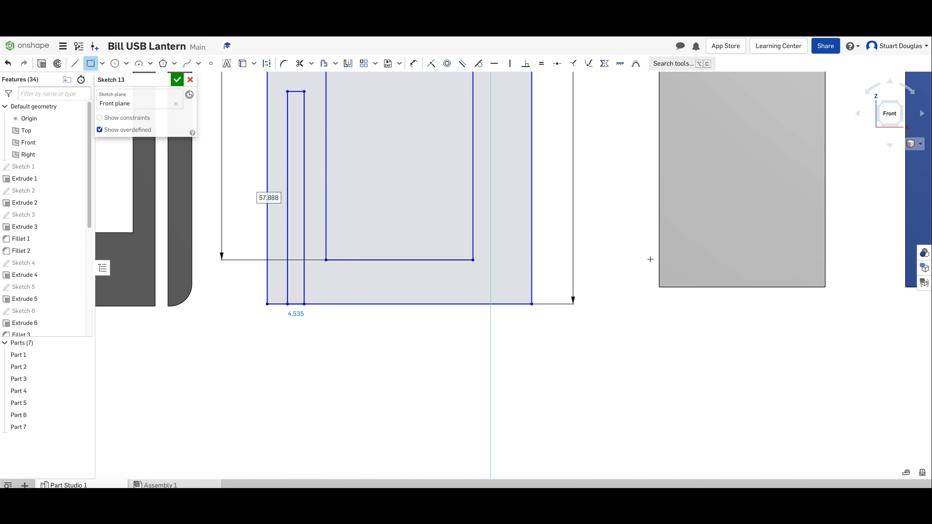
click(515, 304)
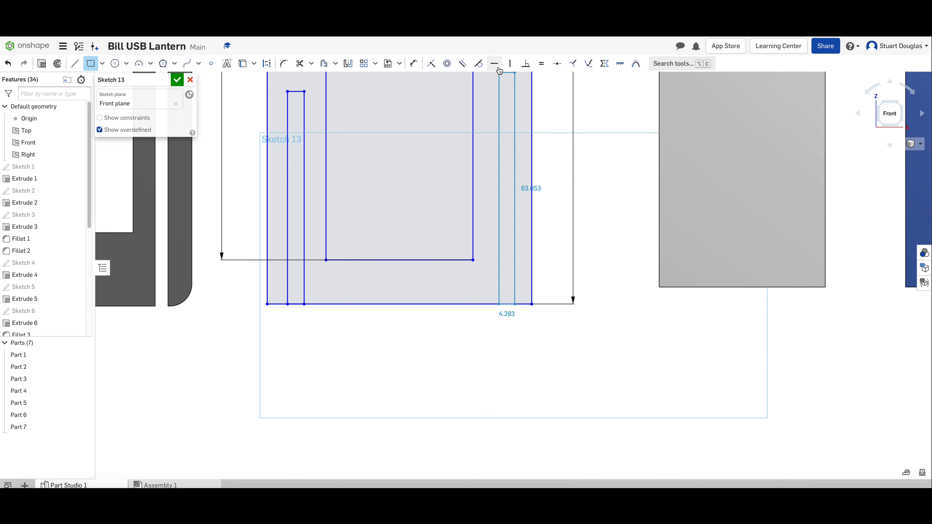
click(493, 88)
Step: Dimension both slot rectangles to a width of 3.5 mm
key(u)
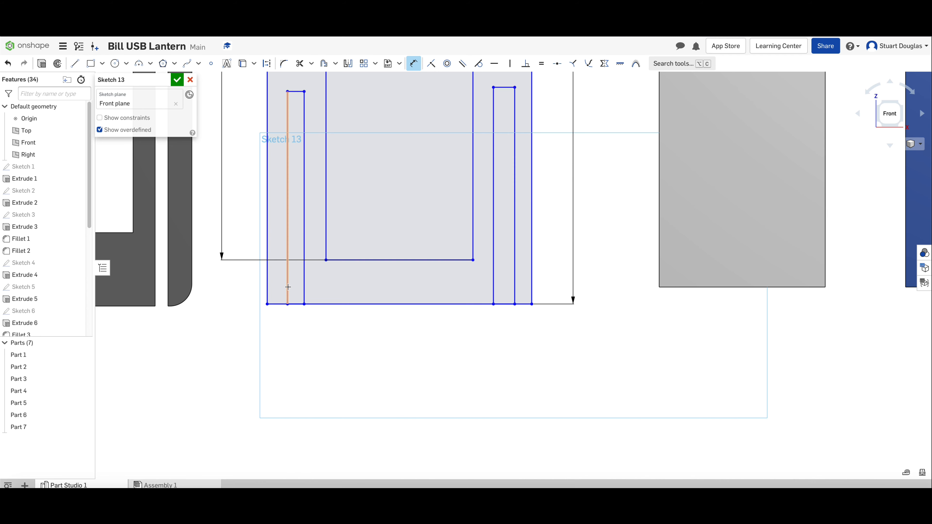
click(304, 284)
click(287, 294)
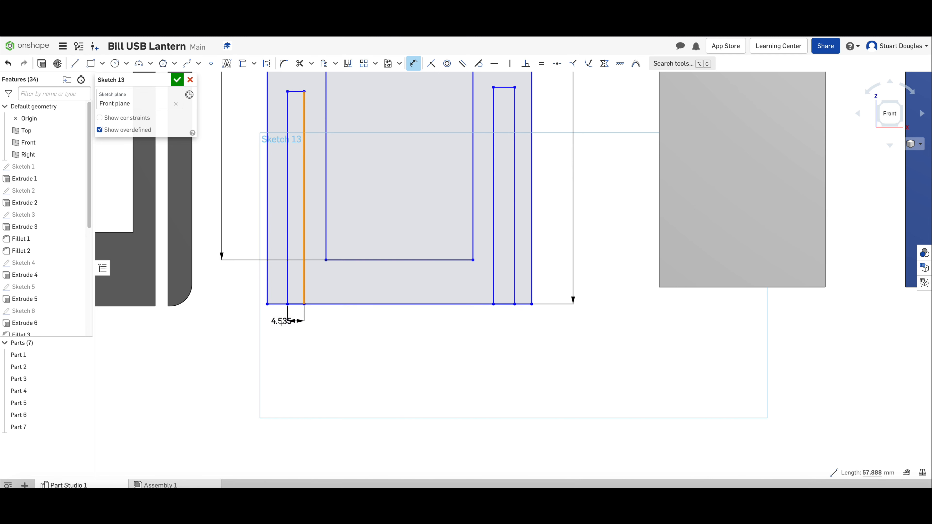
click(257, 335)
text(3)
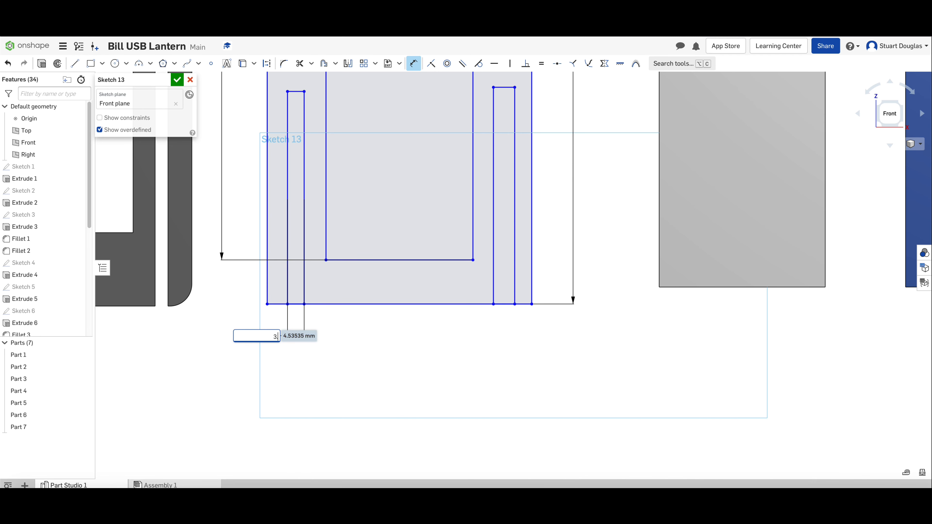
text(.5)
key(Return)
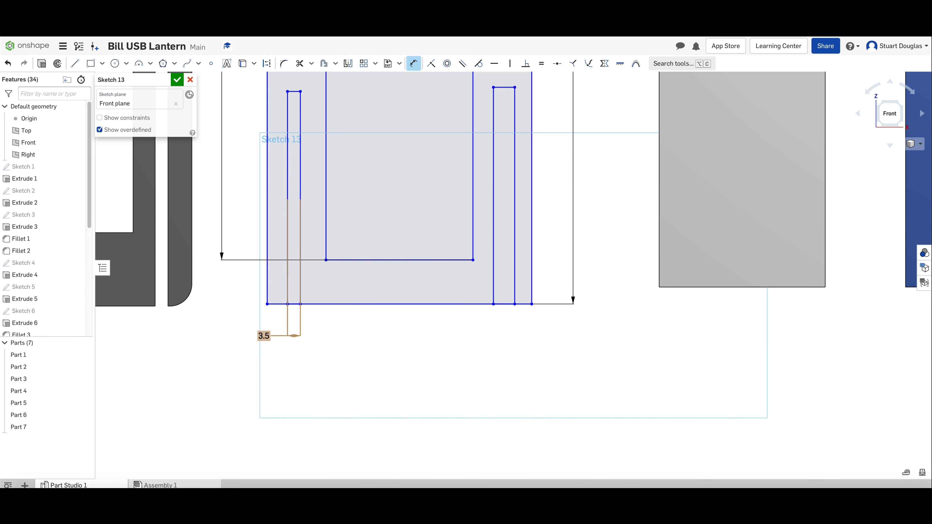
click(494, 282)
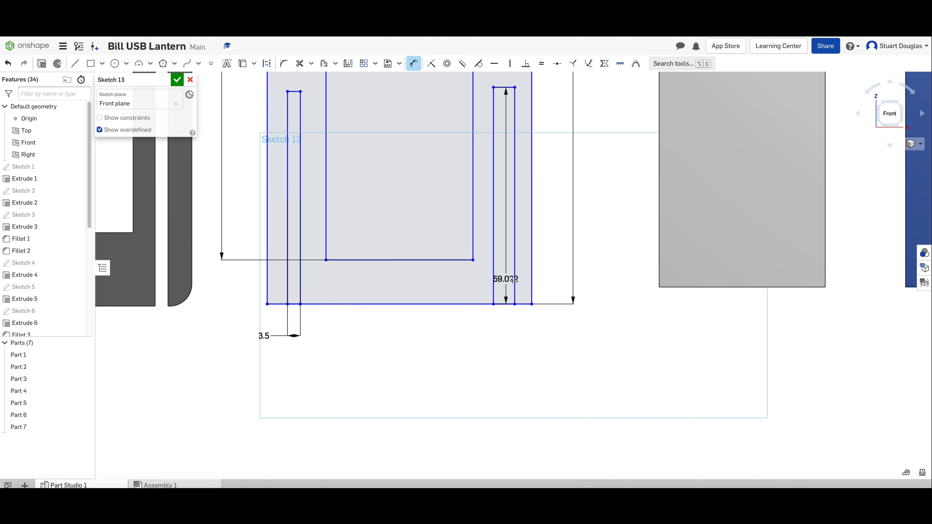
click(515, 281)
click(458, 332)
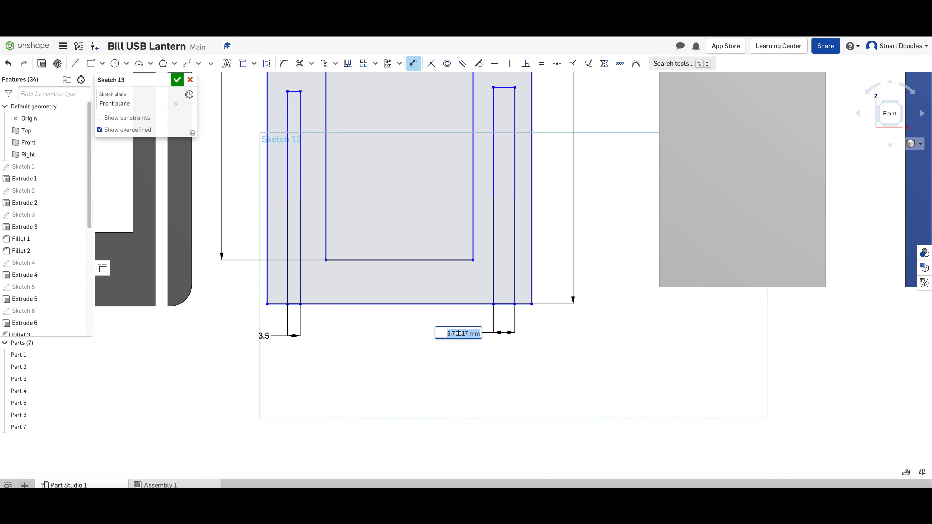
text(3.5)
key(Return)
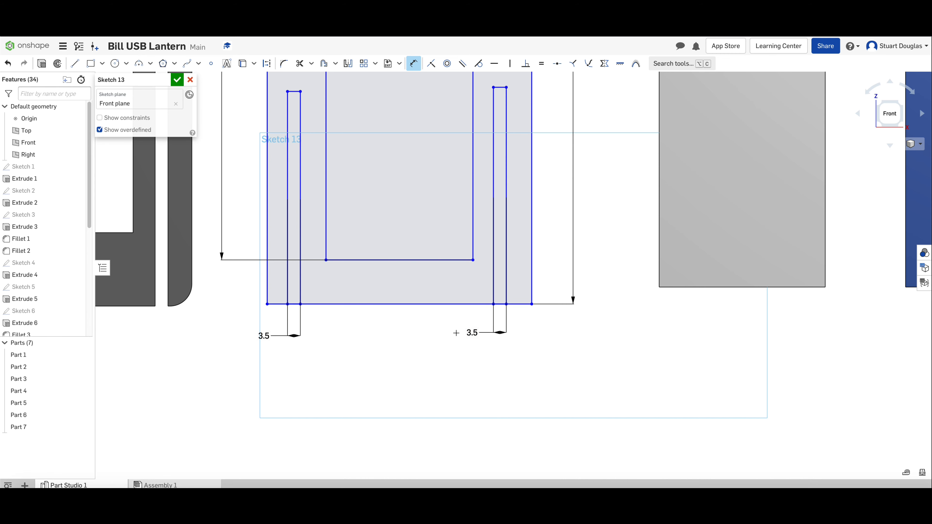
Step: Set the height of both slot rectangles to 80 mm
scroll(477, 367, down, 1)
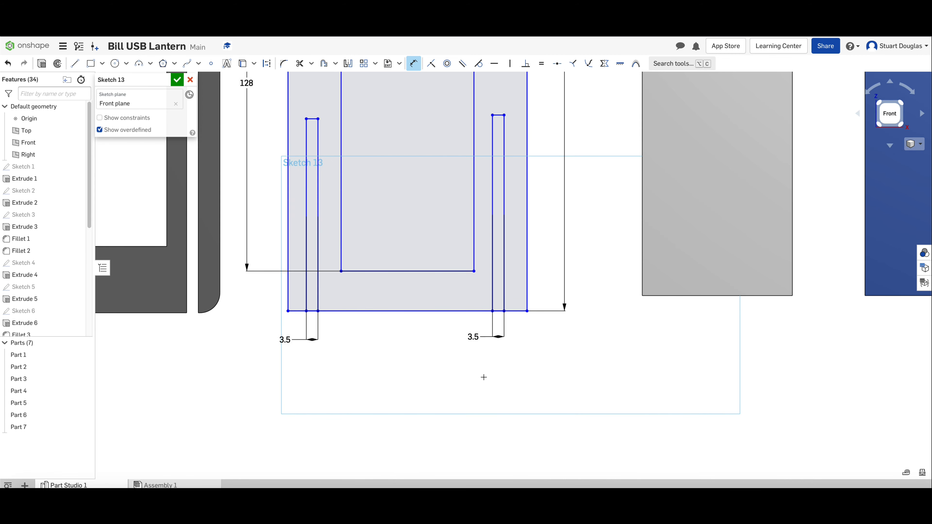
click(306, 223)
click(261, 219)
text(80)
key(Return)
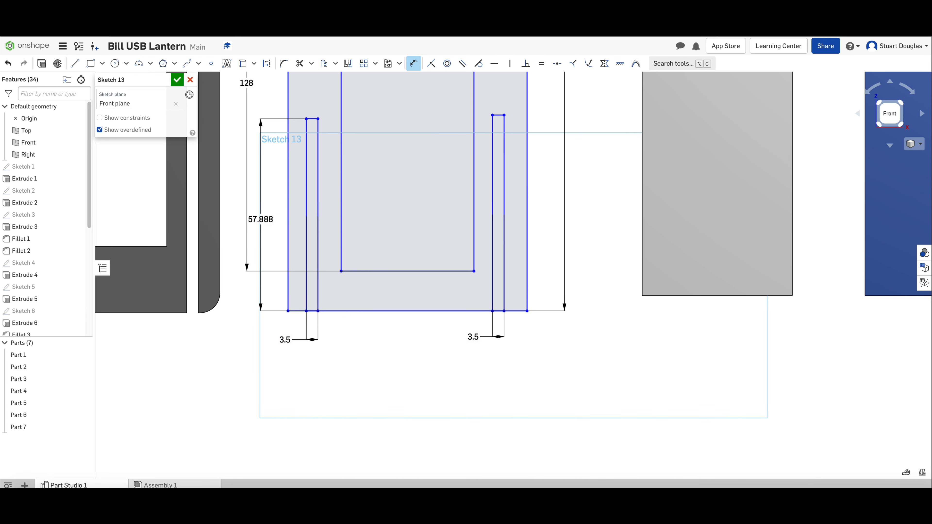
click(504, 207)
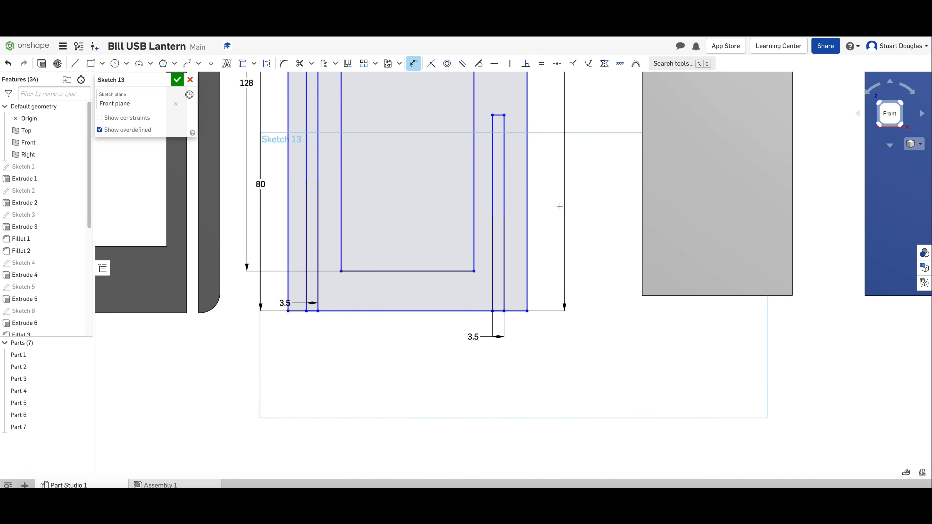
click(582, 220)
text(80)
key(Return)
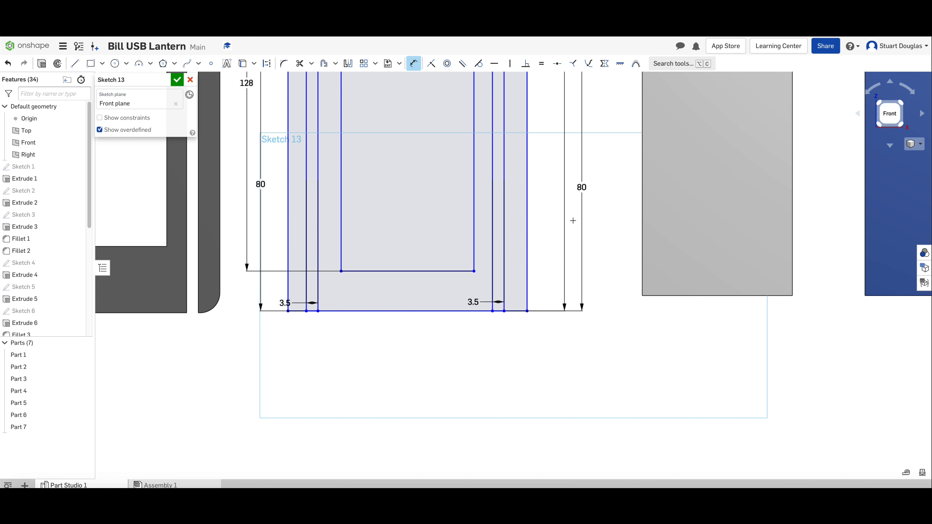
Step: Set each slot's outer side 6.5 mm from the outline's nearest vertical edge
click(306, 249)
click(288, 257)
click(261, 345)
text(6.5)
key(Return)
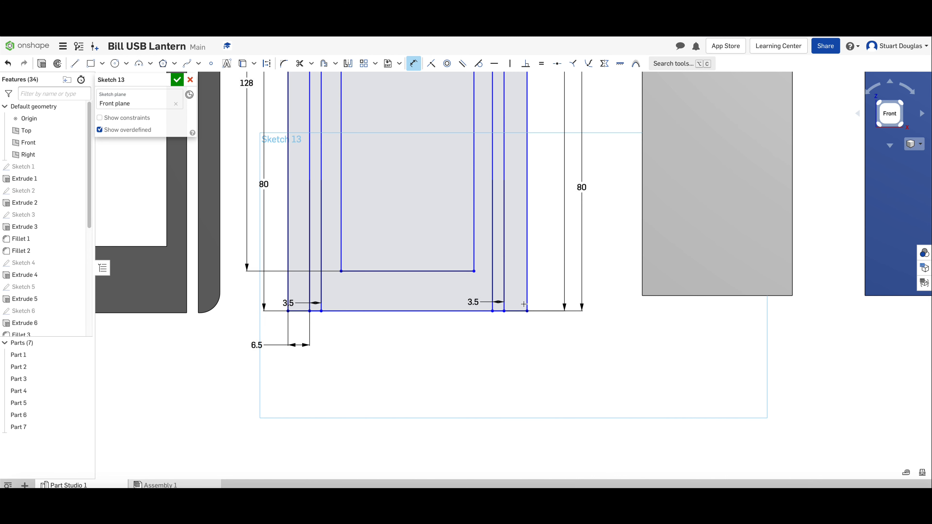
click(527, 281)
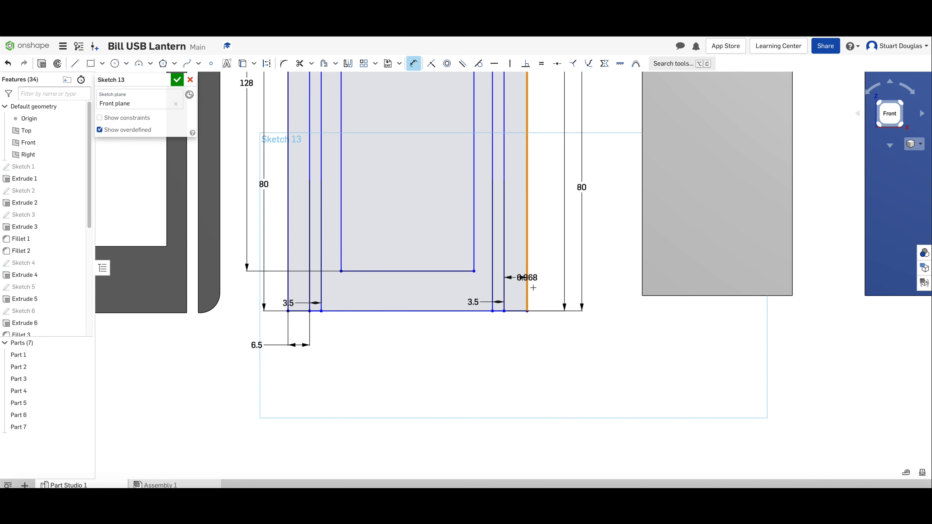
click(565, 349)
key(Return)
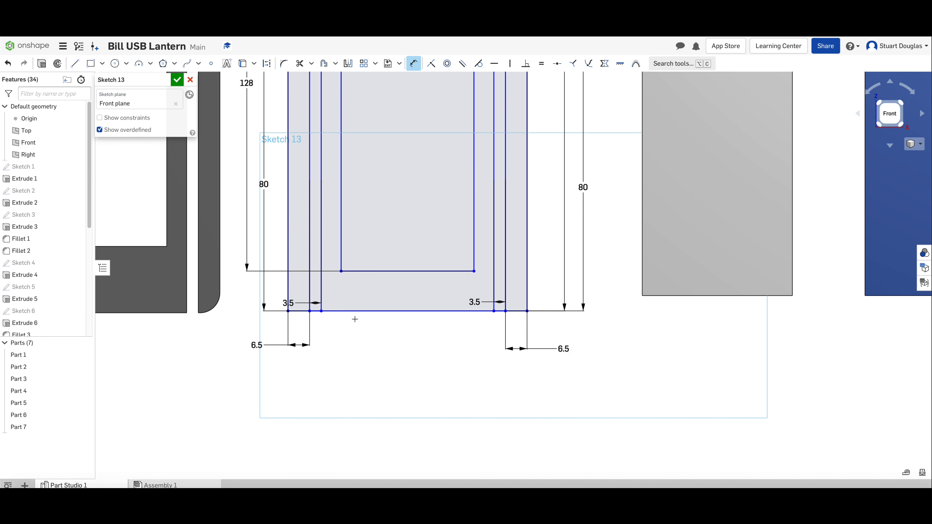
Step: Sketch two small notch rectangles across the outline's bottom edge between the slots, about 4.5 by 8 mm on the left and 4.5 by 9 mm on the right
click(90, 63)
click(358, 318)
click(373, 291)
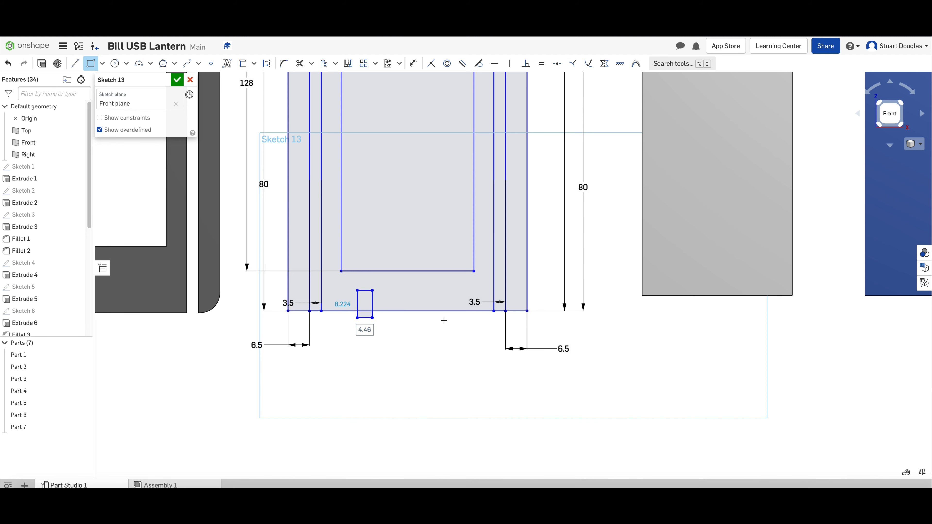
click(455, 322)
click(439, 291)
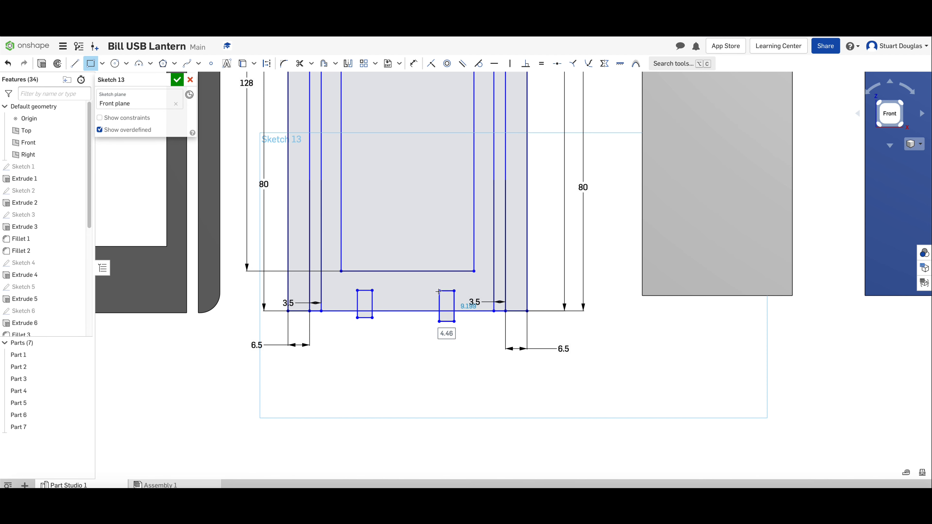
Step: Dimension both bottom notch rectangles to a width of 3.5 mm
key(d)
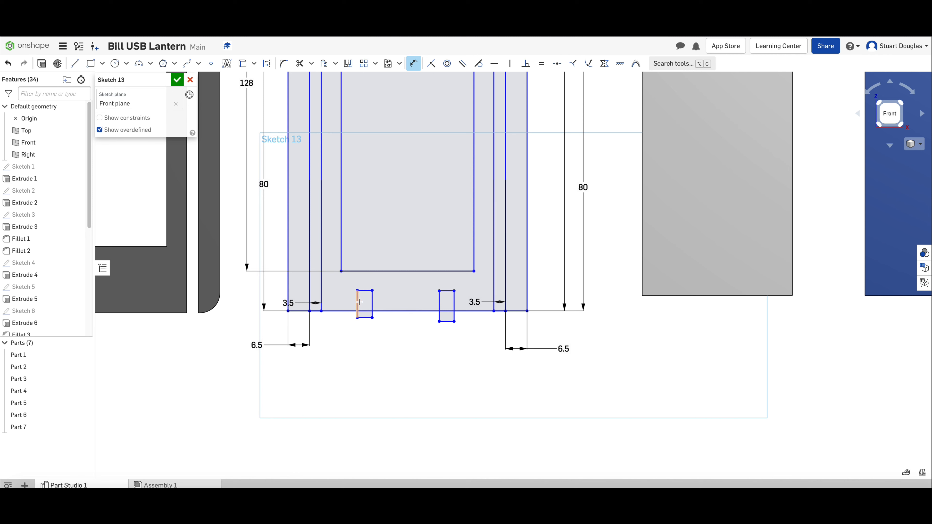
click(358, 301)
click(373, 303)
click(352, 347)
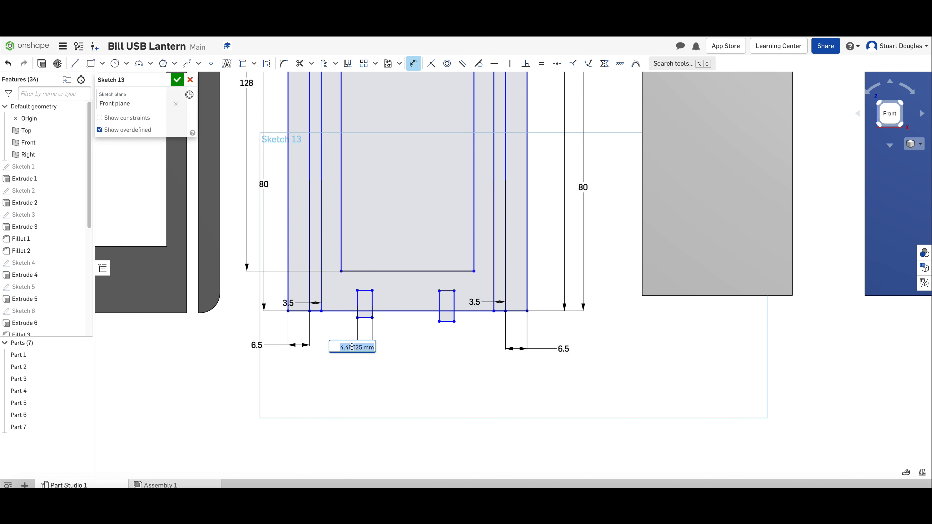
text(3.5)
key(Return)
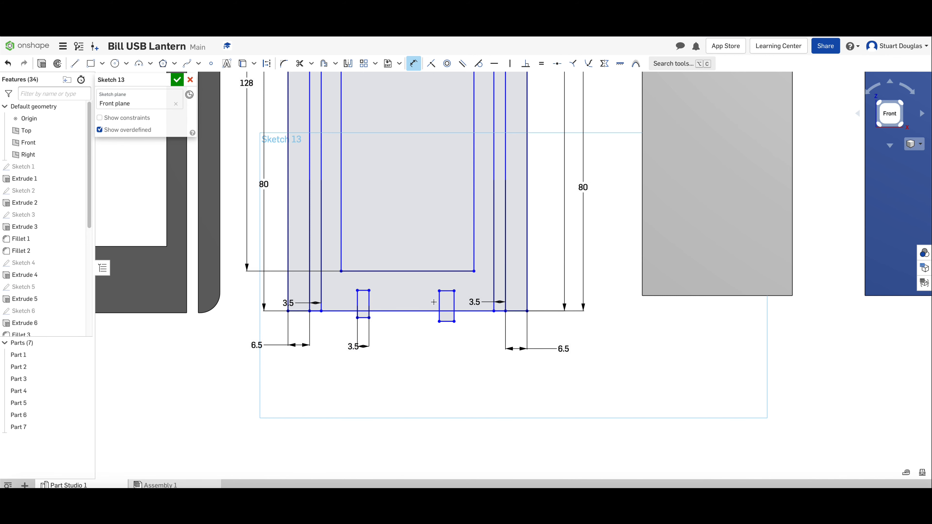
click(452, 302)
click(439, 305)
click(423, 345)
text(3.5)
key(Return)
Step: Set each notch's outer side 21.25 mm from the outline's nearest vertical edge
click(357, 301)
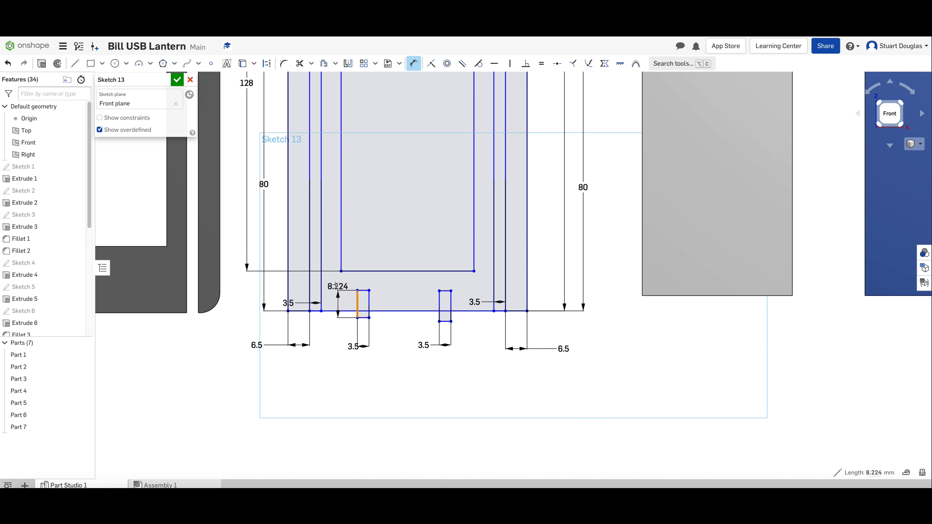
click(288, 285)
click(279, 382)
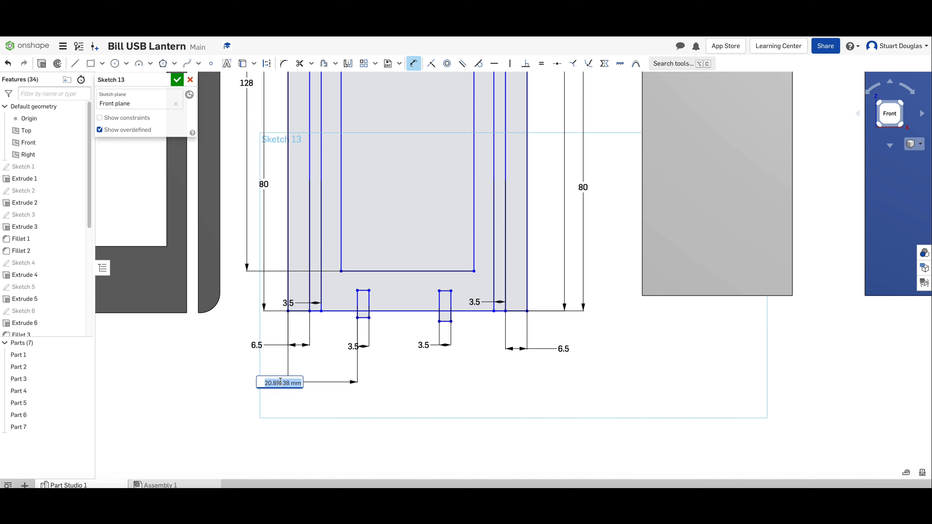
text(21.25)
key(Return)
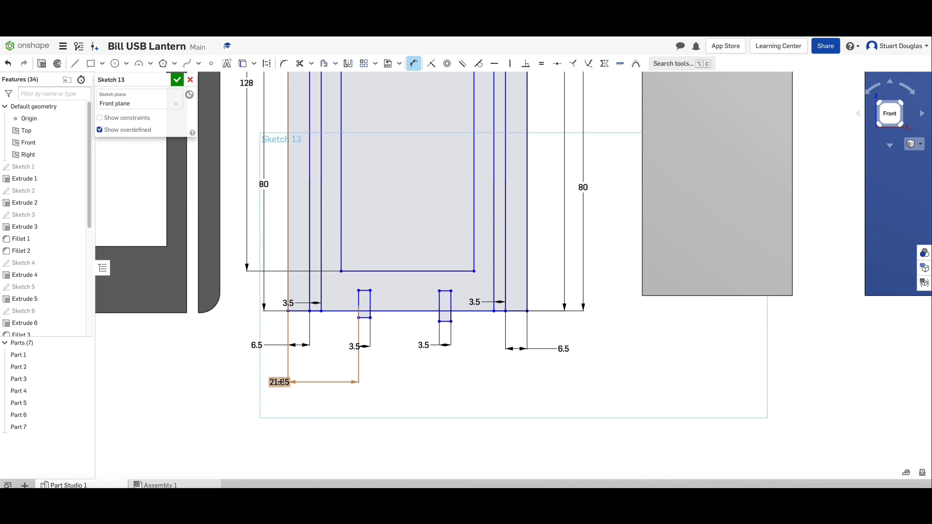
click(451, 300)
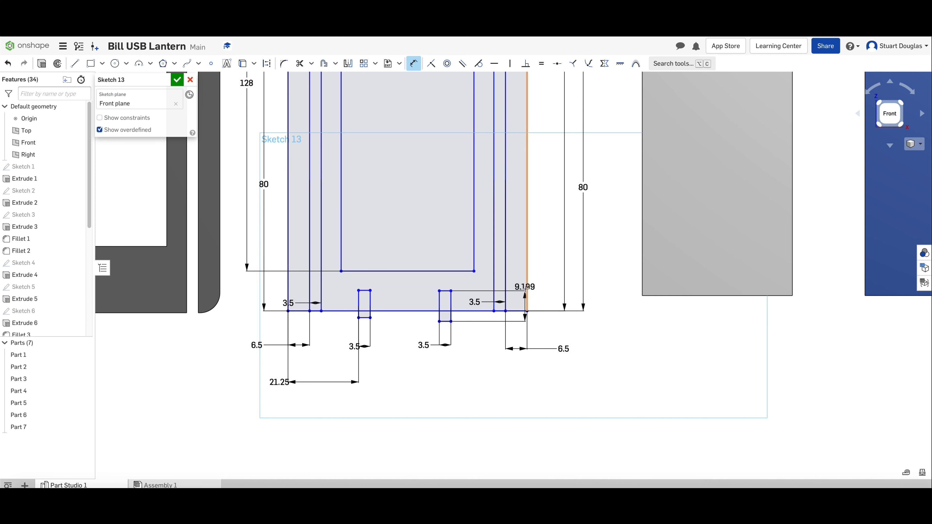
click(525, 288)
click(467, 359)
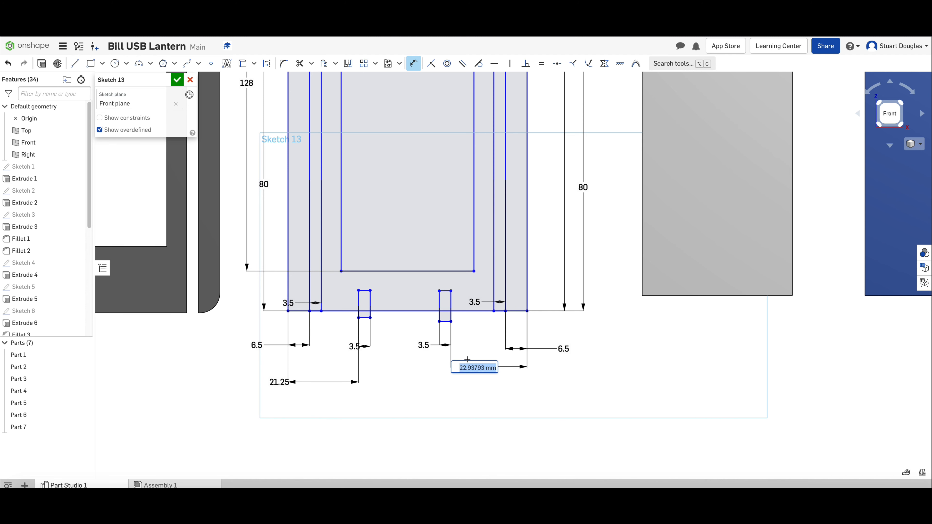
text(21.25)
key(Return)
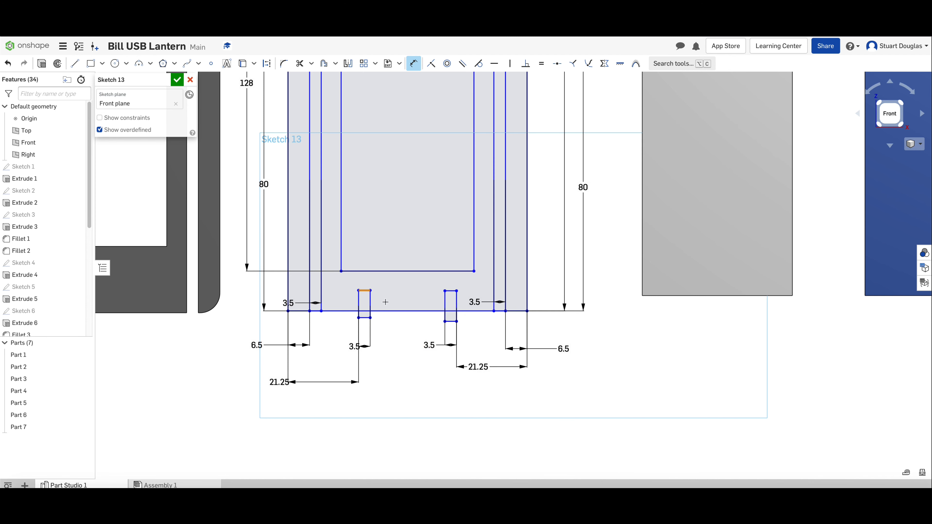
Step: Set both notches' top edges 6 mm above the outline's bottom edge and finish the sketch
click(383, 312)
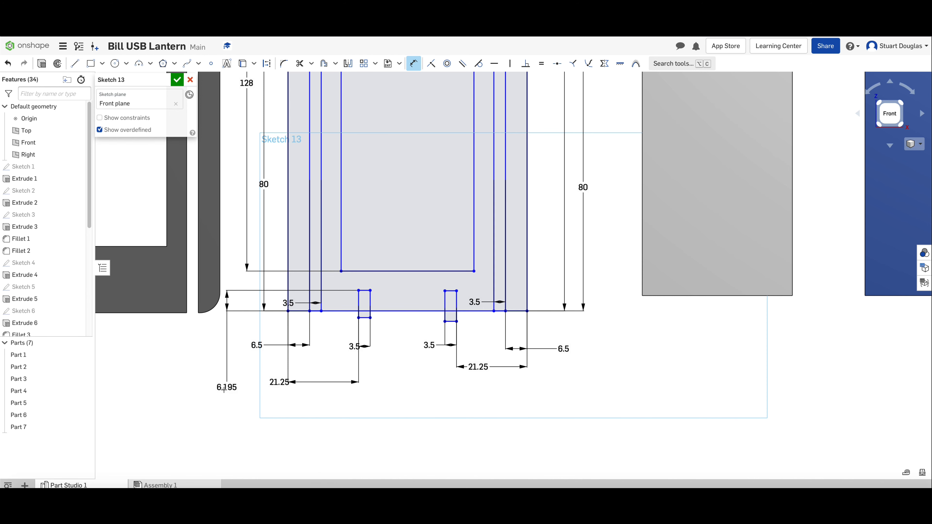
click(224, 388)
text(6)
key(Return)
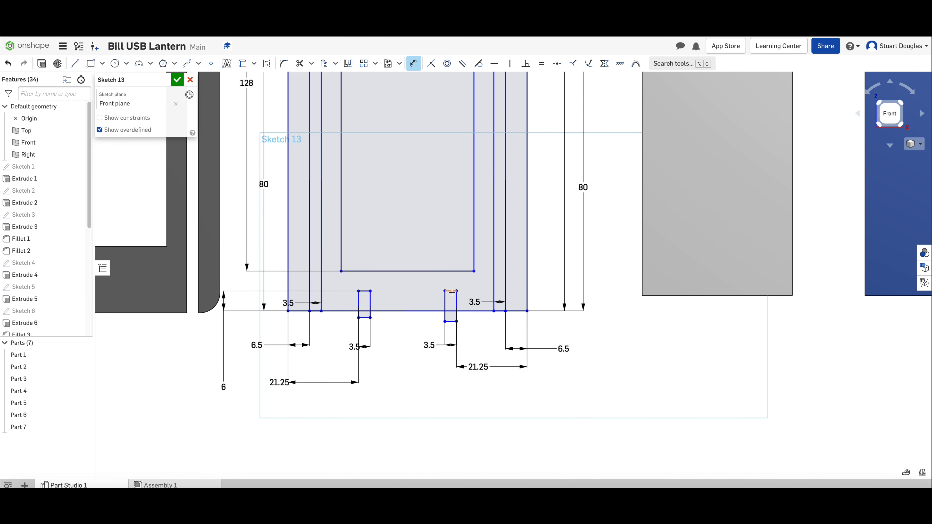
click(452, 291)
click(477, 311)
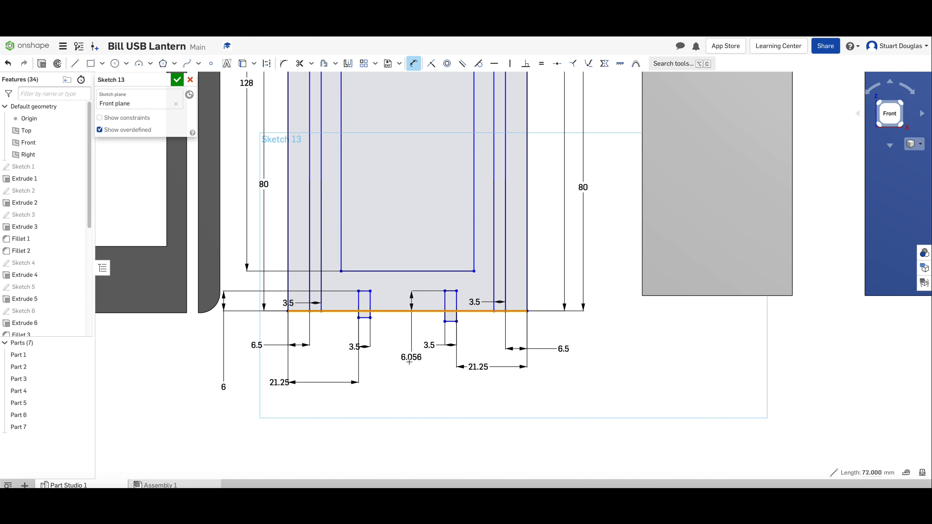
click(406, 365)
key(Return)
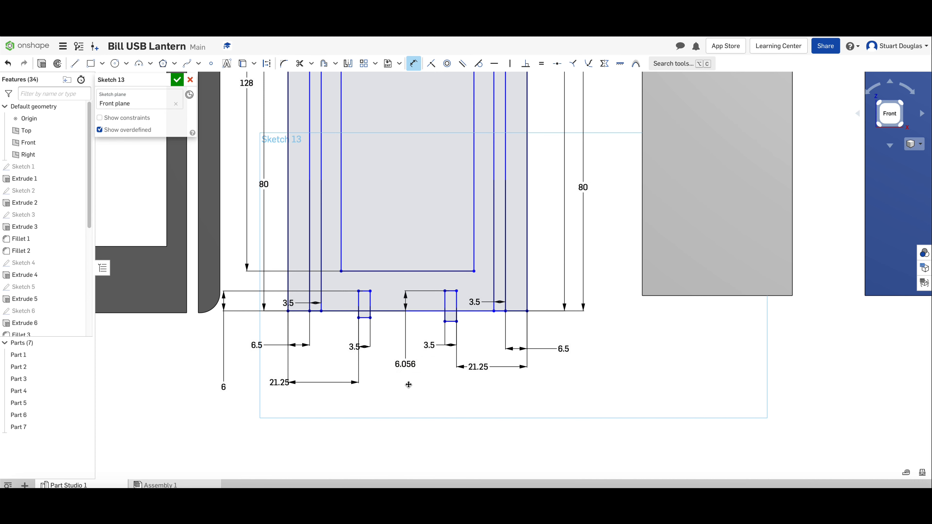
scroll(531, 323, down, 5)
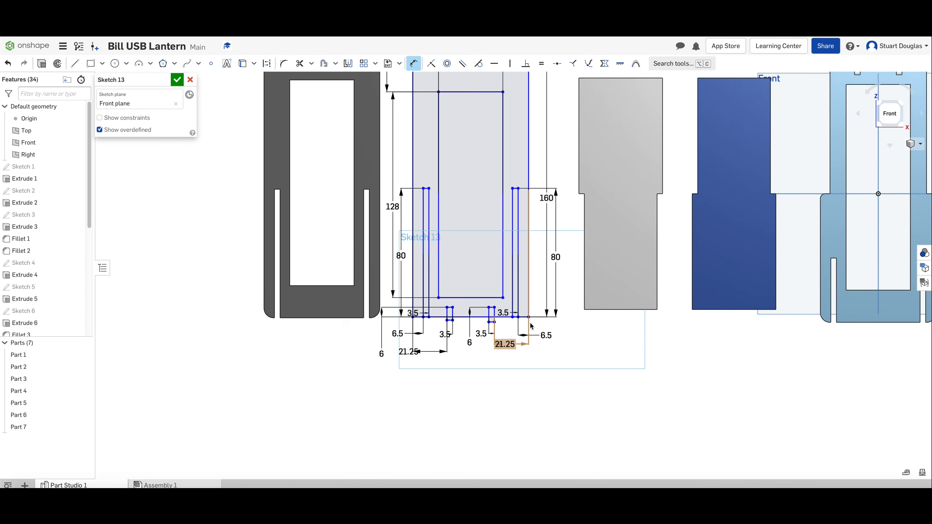
scroll(521, 117, up, 5)
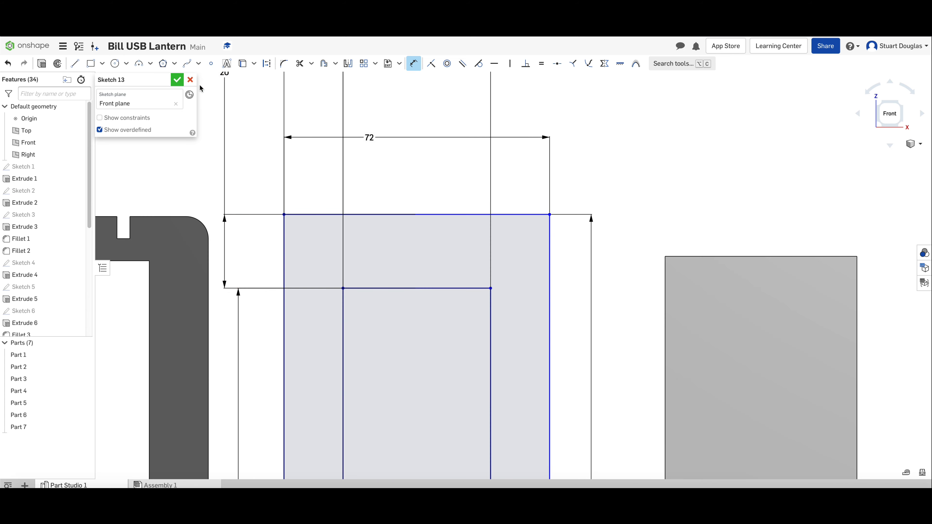
click(178, 80)
Step: Extrude the frame region of the new sketch as a new 3.6 mm thick solid, leaving out the window, slots and notches
scroll(502, 197, down, 4)
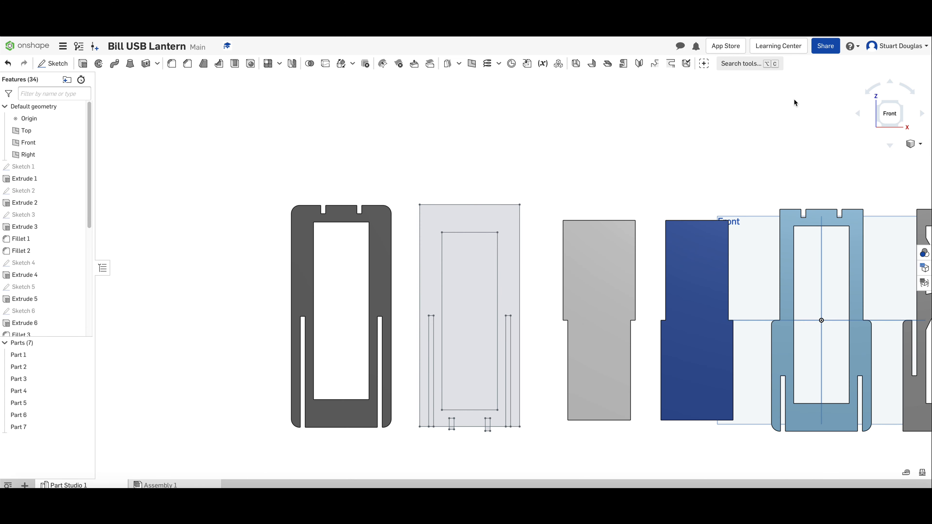
click(905, 117)
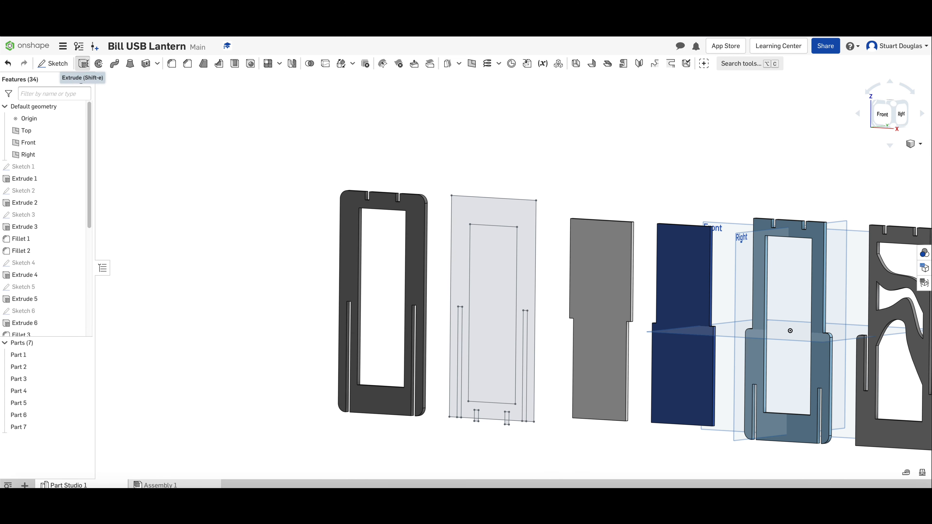
click(86, 67)
click(472, 215)
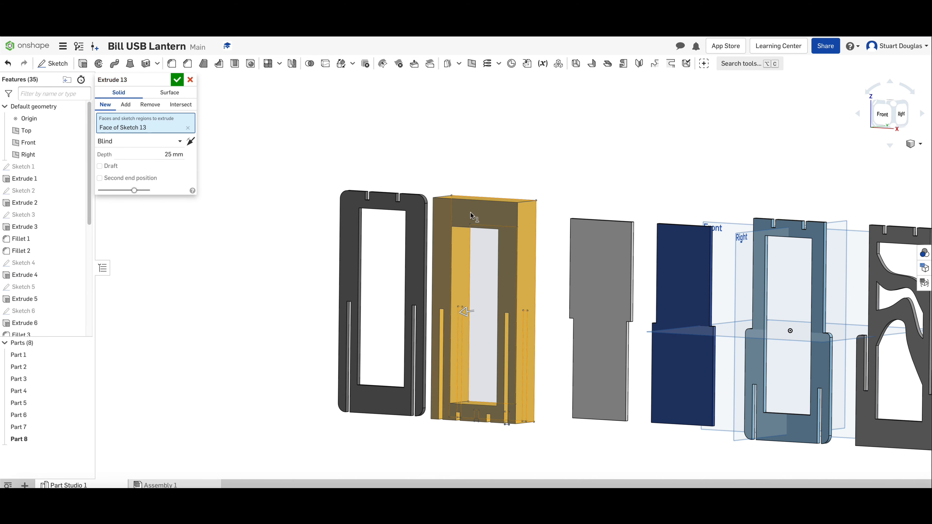
click(162, 159)
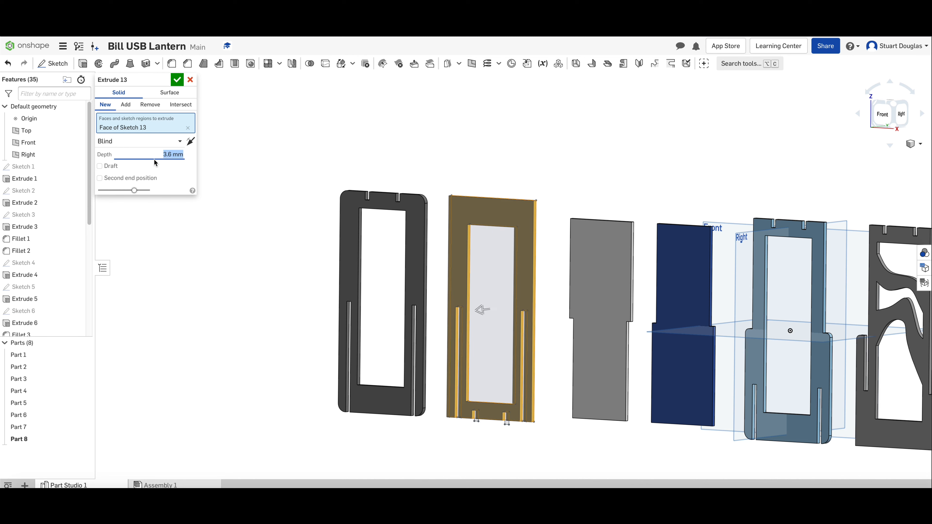
click(180, 81)
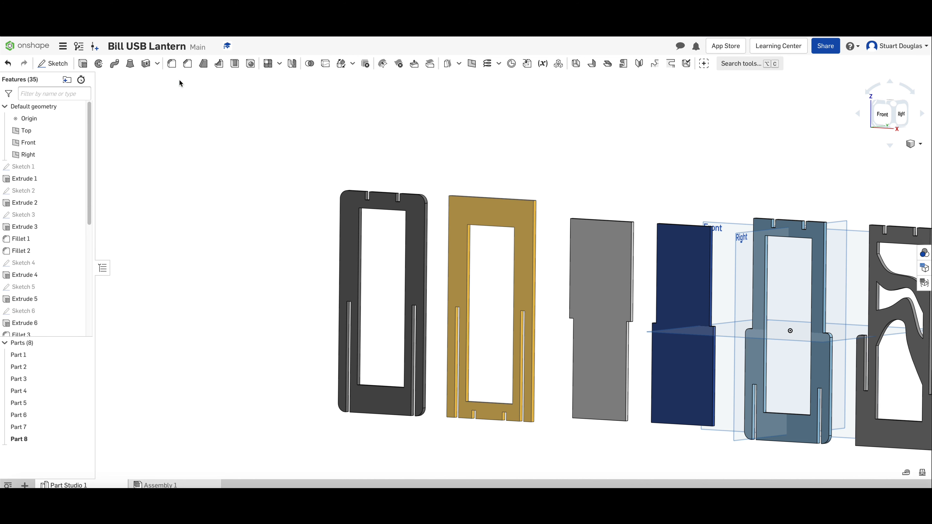
Step: Start a circular fillet on the two upper outer corner edges of the new frame panel
click(171, 63)
scroll(510, 183, up, 5)
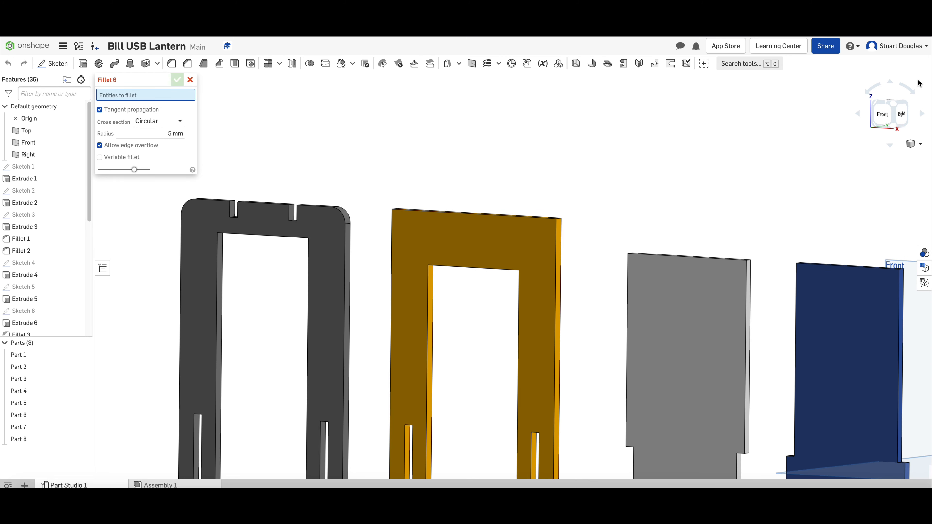
click(896, 103)
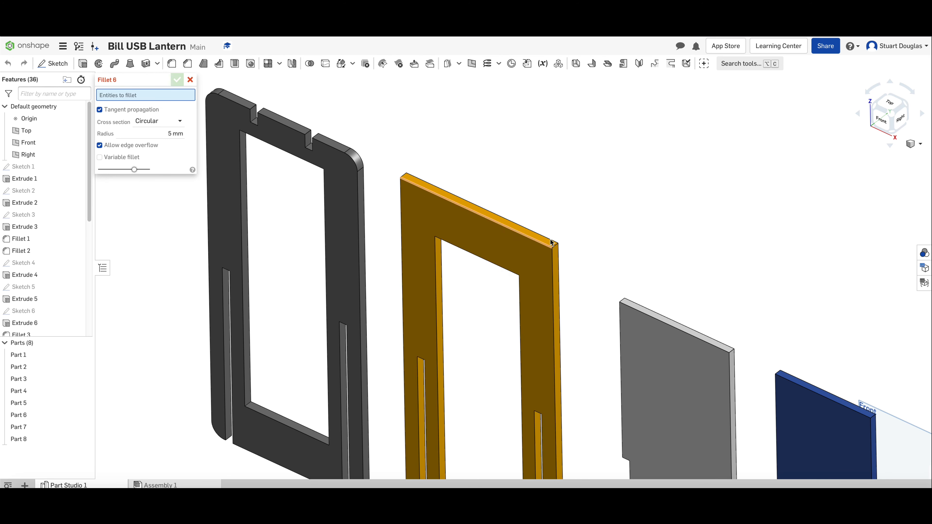
click(556, 249)
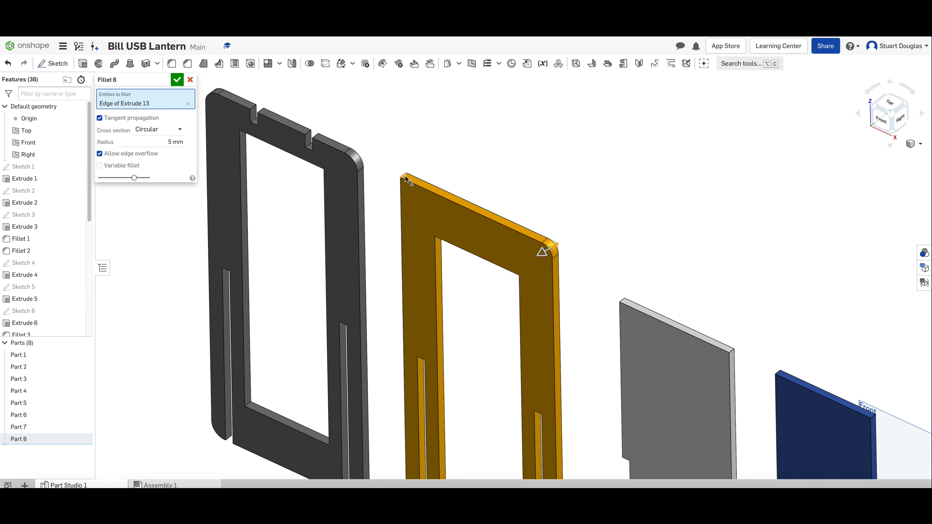
click(406, 179)
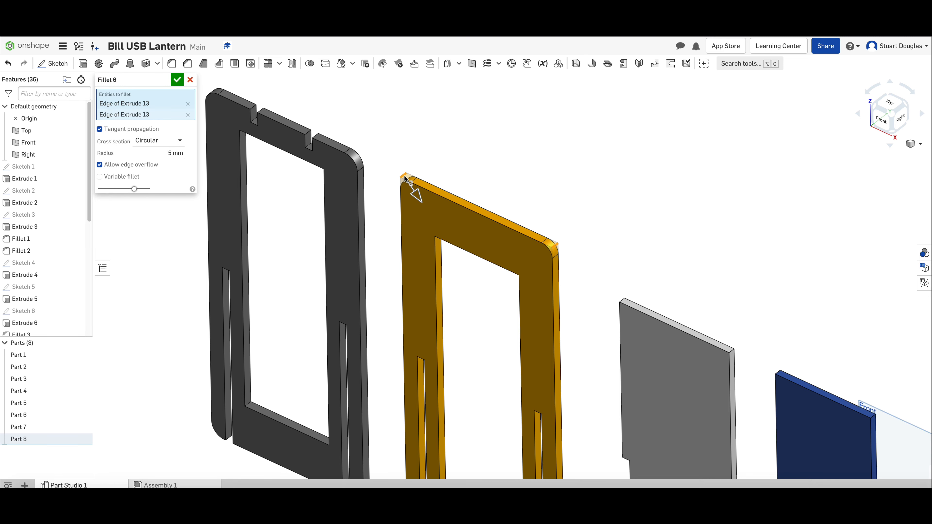
Step: Add the panel's two lower outer corner edges to the fillet and apply it with a 6 mm radius
scroll(422, 247, down, 5)
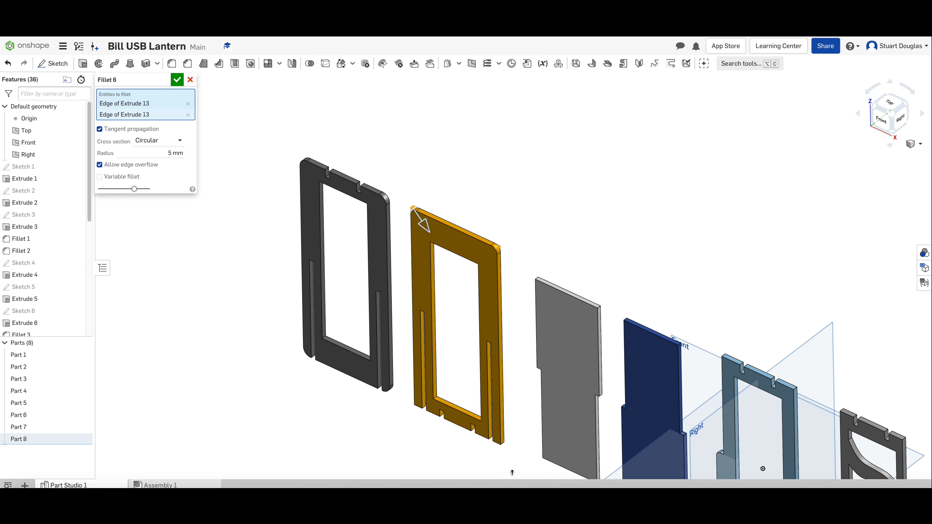
scroll(512, 473, up, 5)
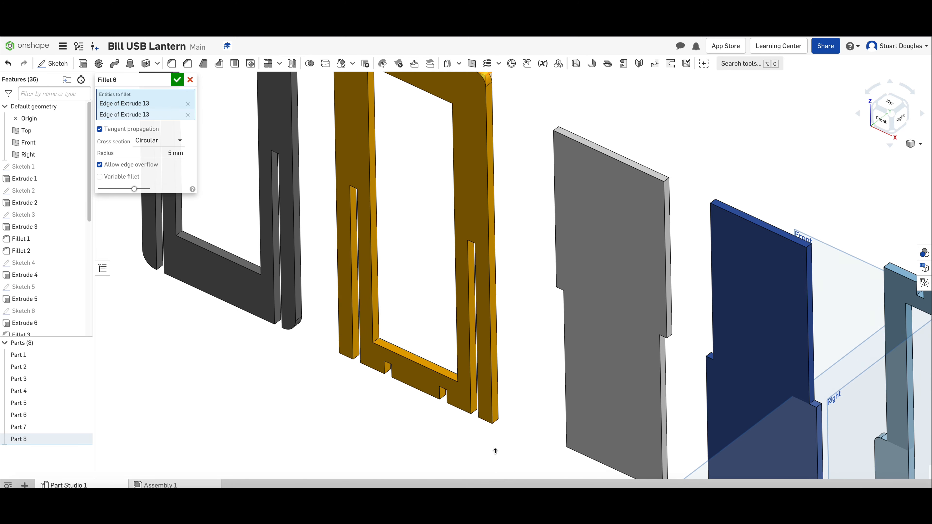
click(497, 424)
click(878, 120)
click(913, 94)
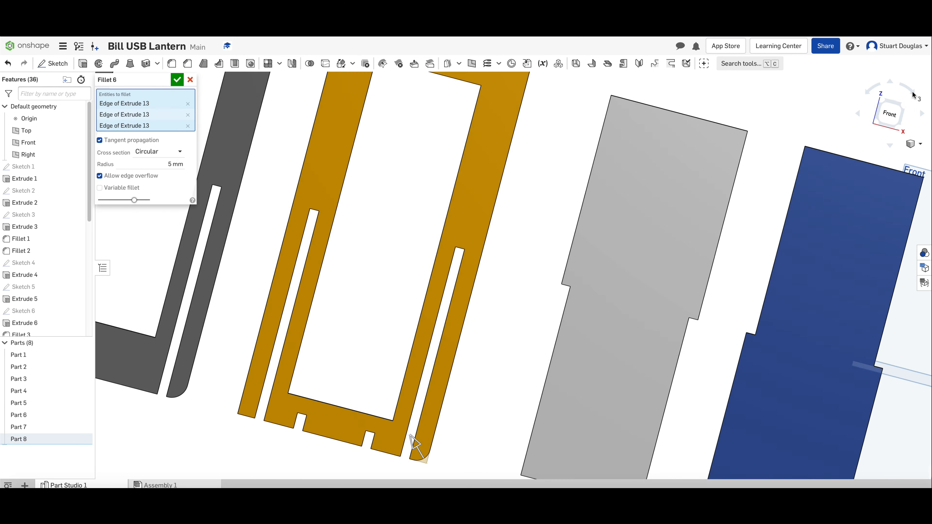
click(921, 113)
scroll(239, 455, down, 2)
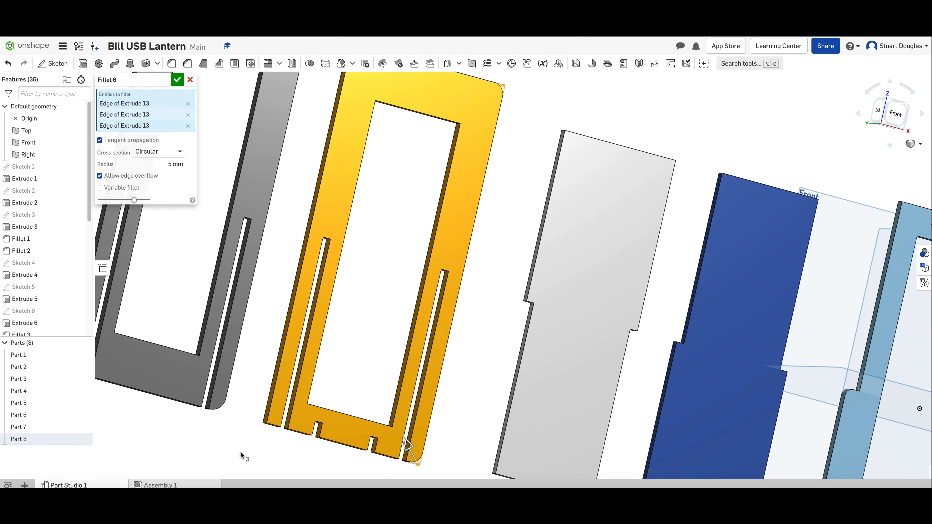
scroll(239, 451, up, 5)
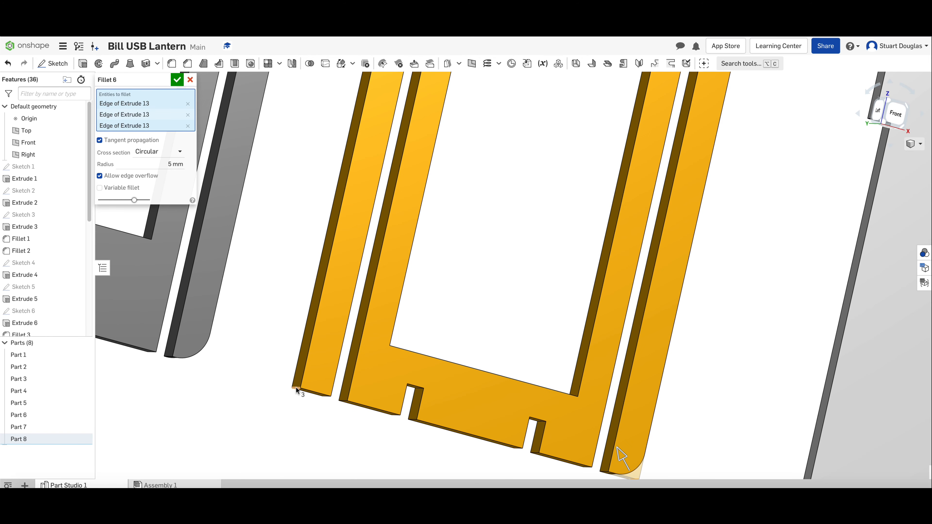
click(296, 389)
double_click(173, 169)
text(6)
click(177, 80)
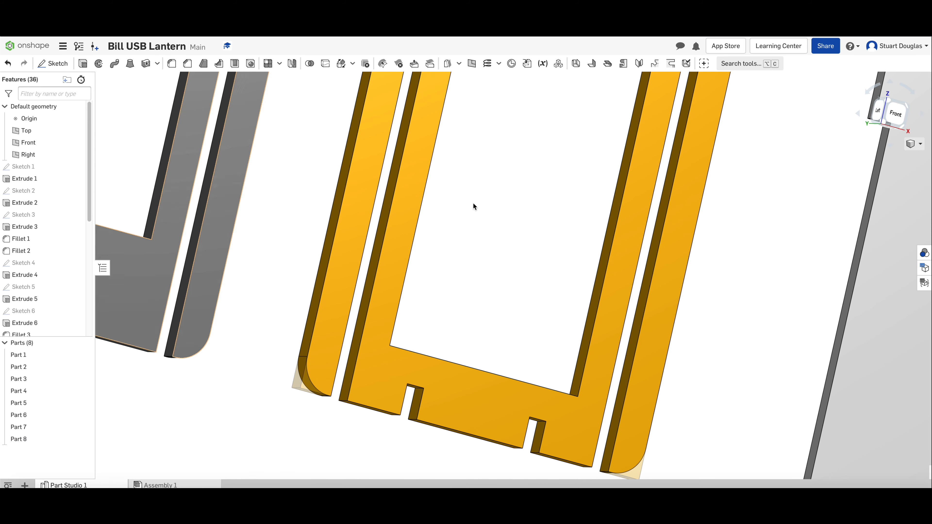
scroll(475, 206, up, 6)
scroll(629, 201, up, 1)
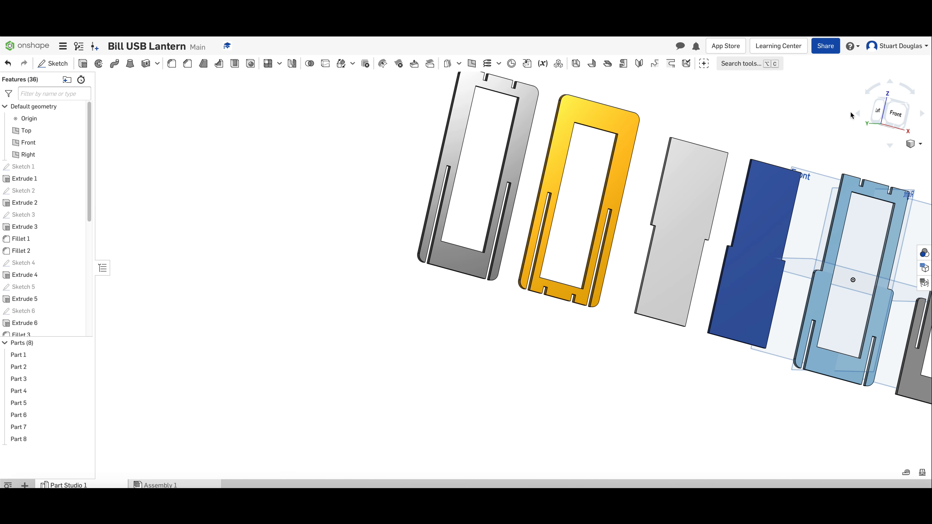
click(904, 107)
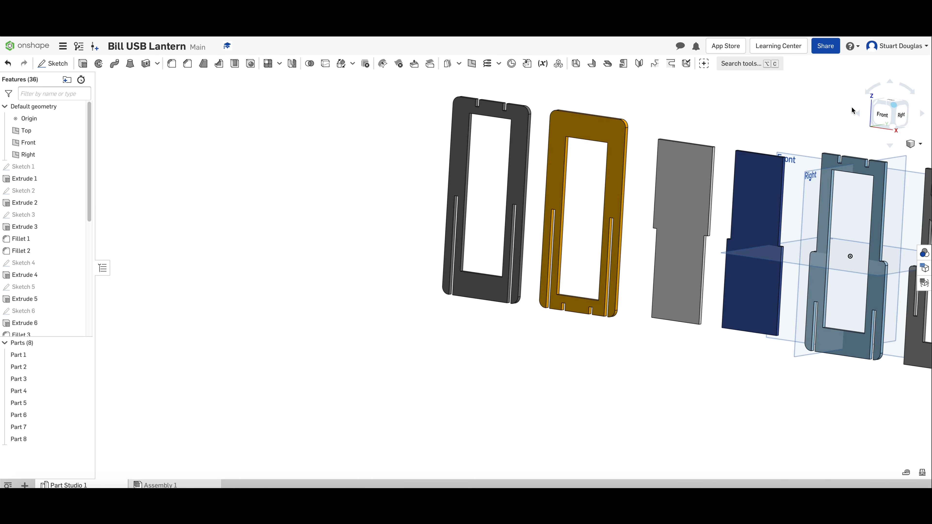